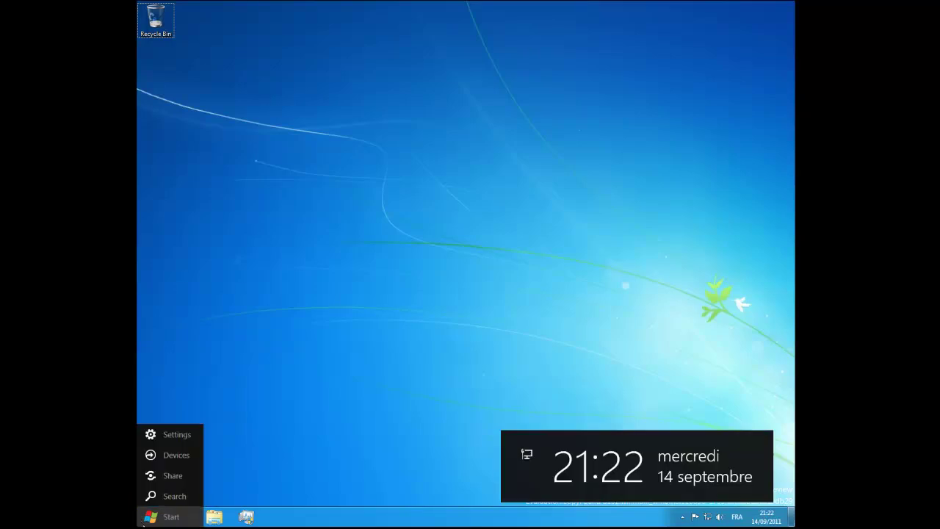
- Open the Start screen, look over its app tiles, and open the Desktop tile
{"action": "left_click", "coordinate": [144, 523]}
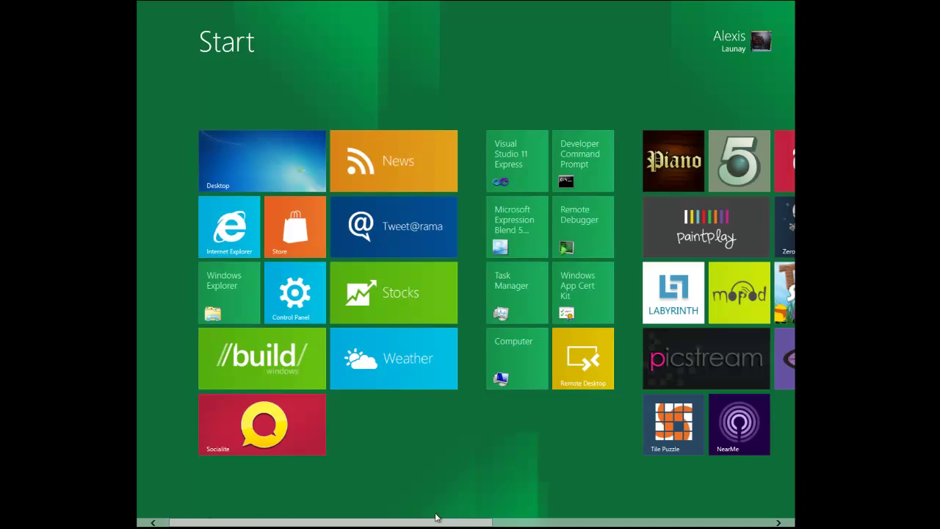
{"action": "left_click_drag", "start_coordinate": [415, 523], "coordinate": [392, 509]}
{"action": "left_click_drag", "start_coordinate": [383, 522], "coordinate": [347, 517]}
{"action": "left_click", "coordinate": [240, 167]}
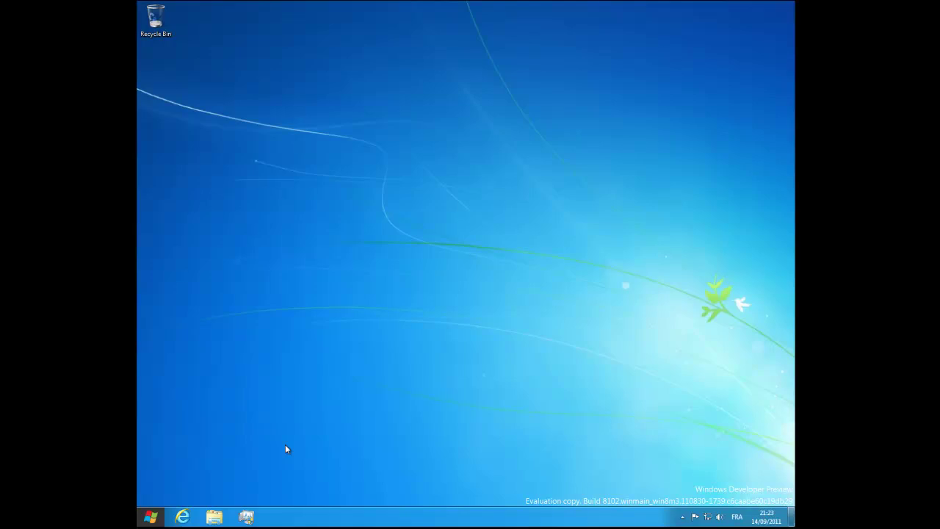
- Switch between the Start screen and the desktop, displaying the charms menu along the way, and end on the desktop
{"action": "left_click", "coordinate": [151, 517]}
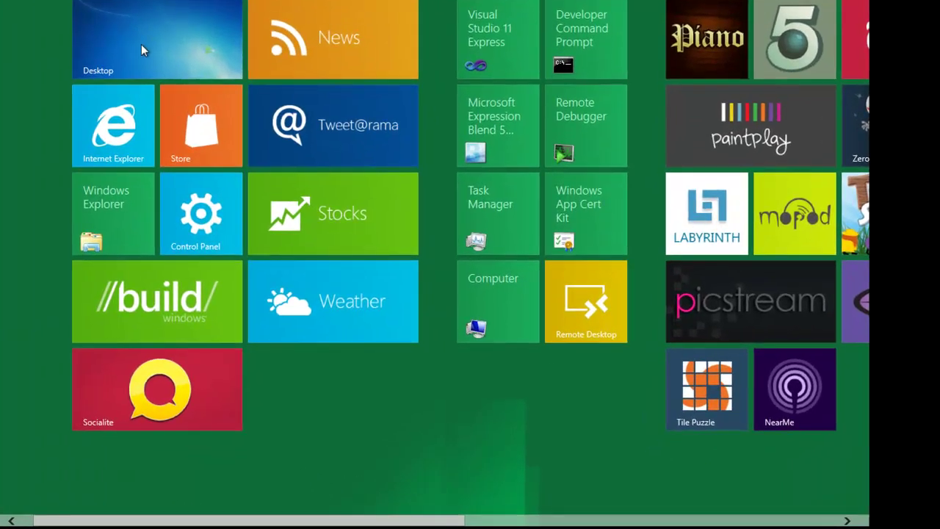
{"action": "left_click", "coordinate": [141, 45]}
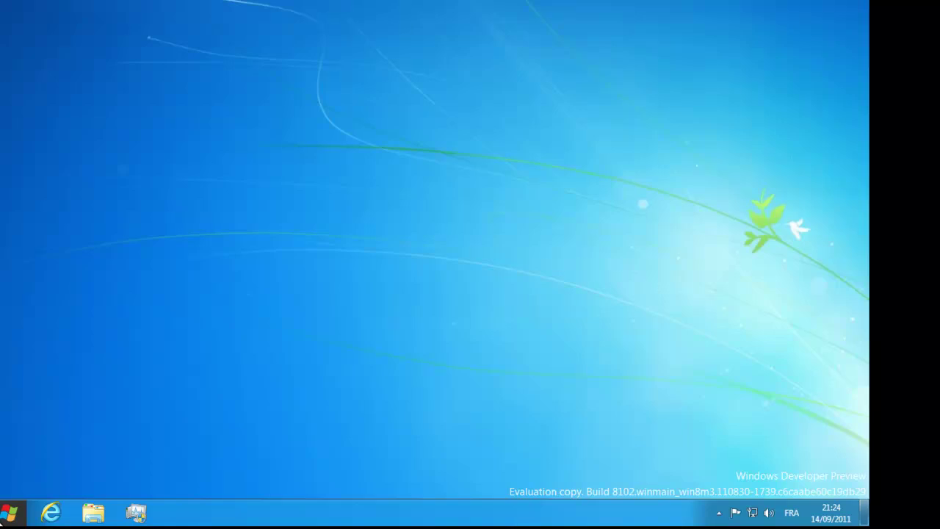
{"action": "key", "text": "super+c"}
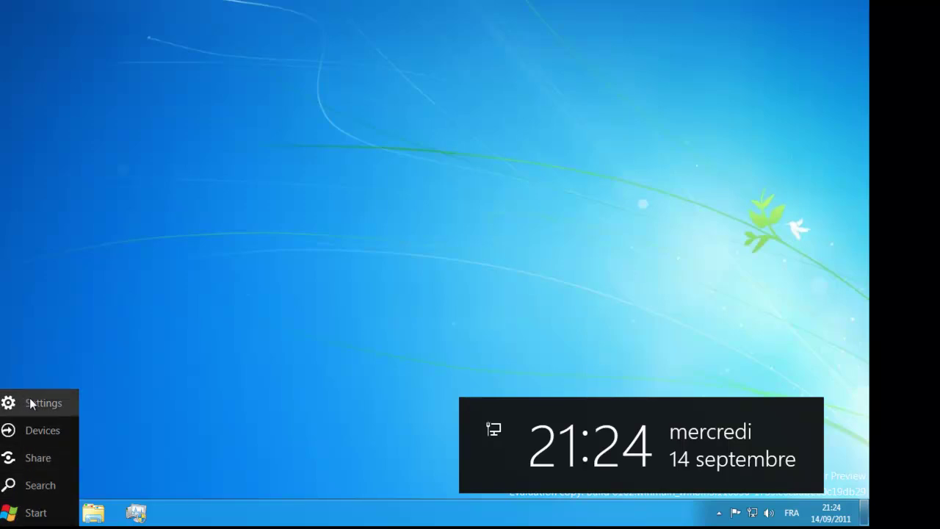
{"action": "left_click", "coordinate": [6, 520]}
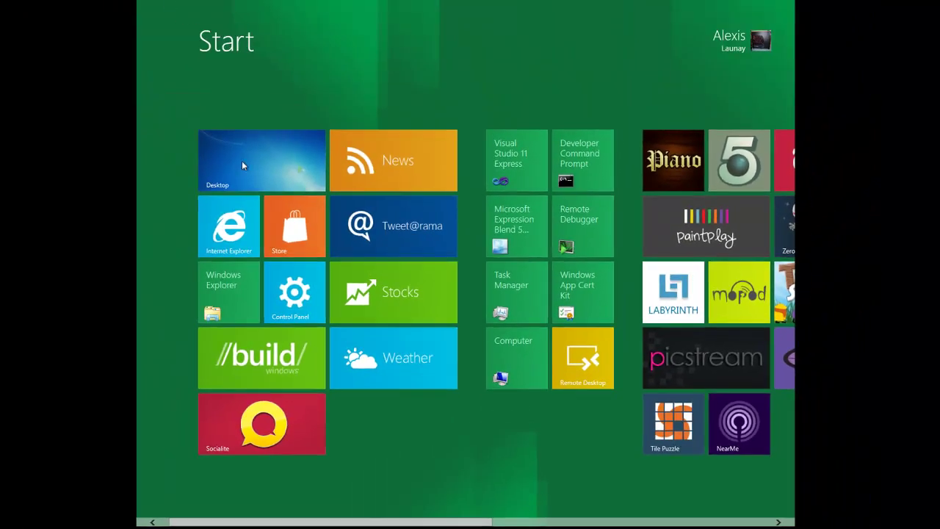
{"action": "left_click", "coordinate": [242, 165]}
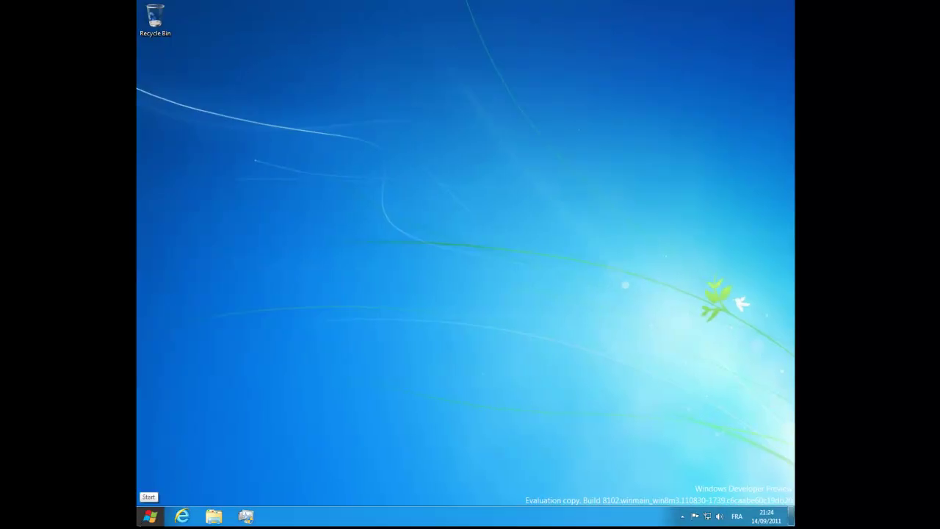
- View the power options, including Restart, in the desktop's Settings pane, and close the pane without choosing one
{"action": "mouse_move", "coordinate": [136, 526]}
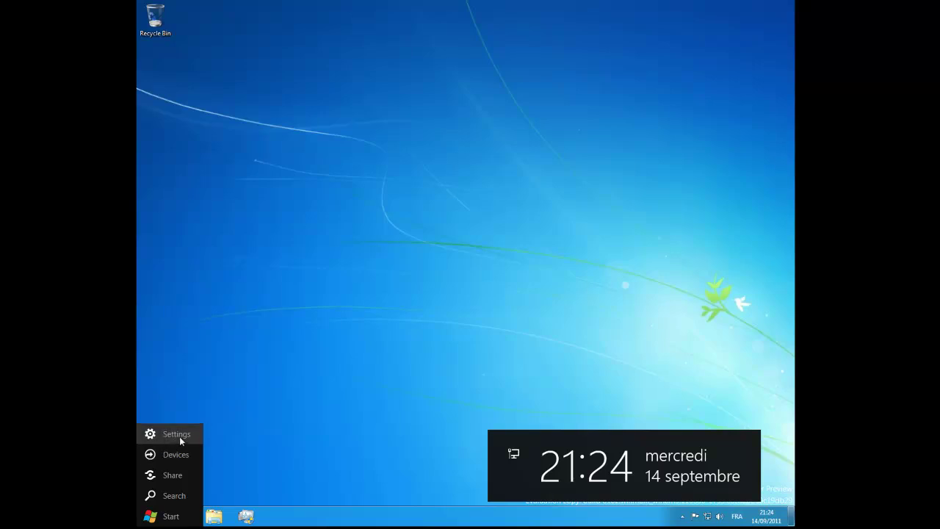
{"action": "left_click", "coordinate": [180, 438]}
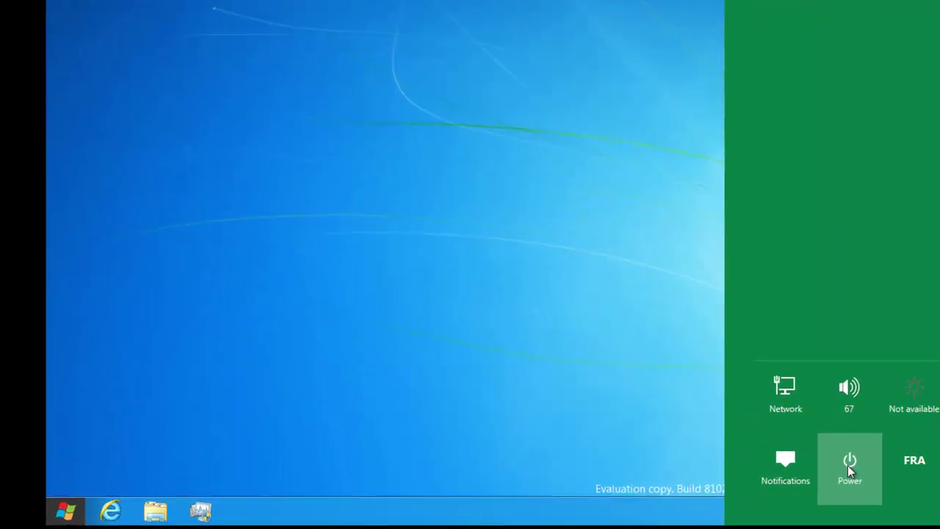
{"action": "left_click", "coordinate": [753, 477]}
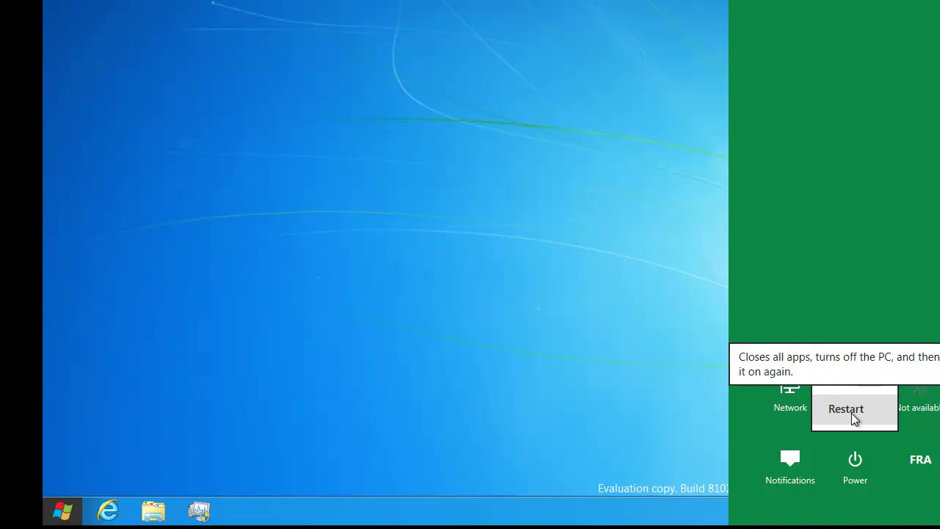
{"action": "left_click", "coordinate": [851, 464]}
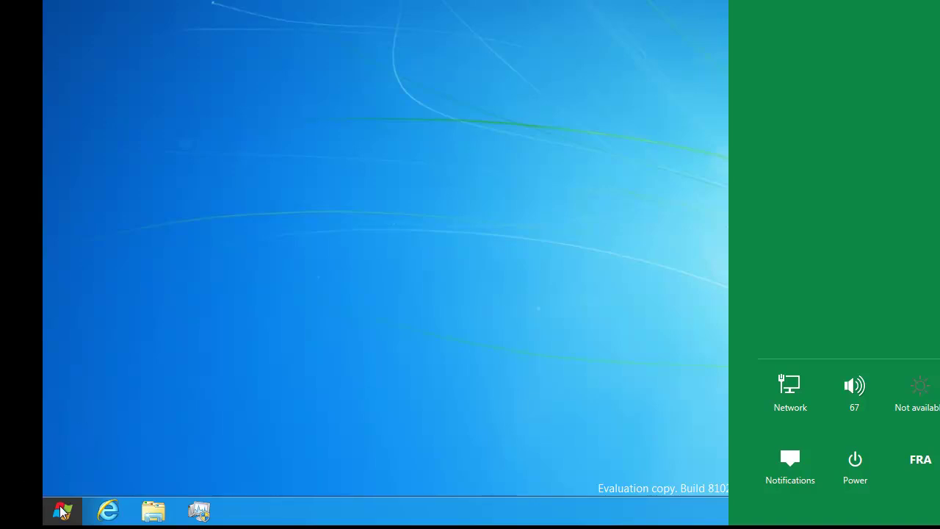
{"action": "left_click", "coordinate": [368, 274]}
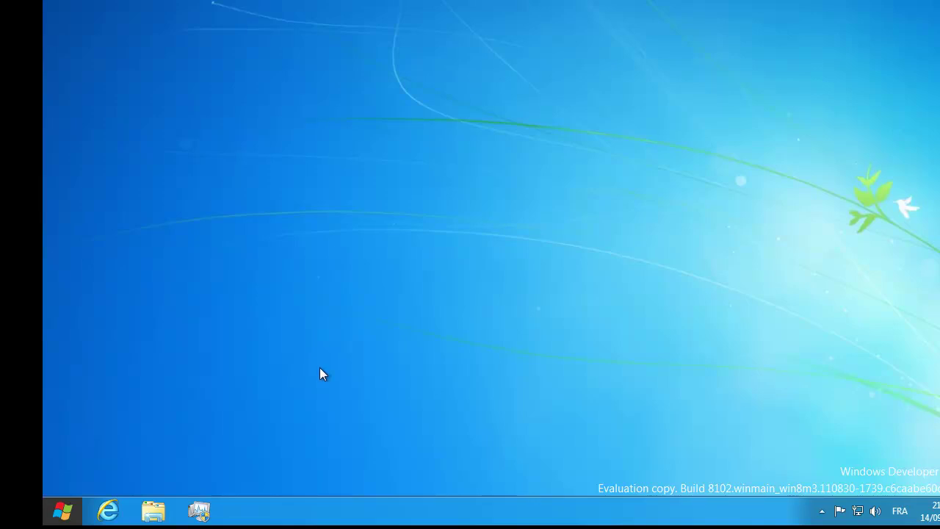
- Open the Start screen and browse across the groups of app tiles and back to the first group
{"action": "left_click", "coordinate": [49, 520]}
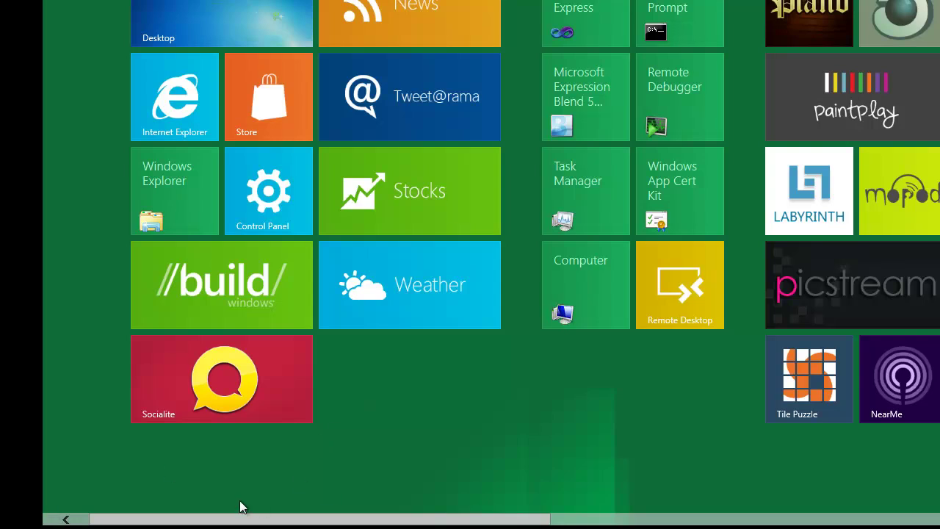
{"action": "left_click_drag", "start_coordinate": [122, 518], "coordinate": [287, 492]}
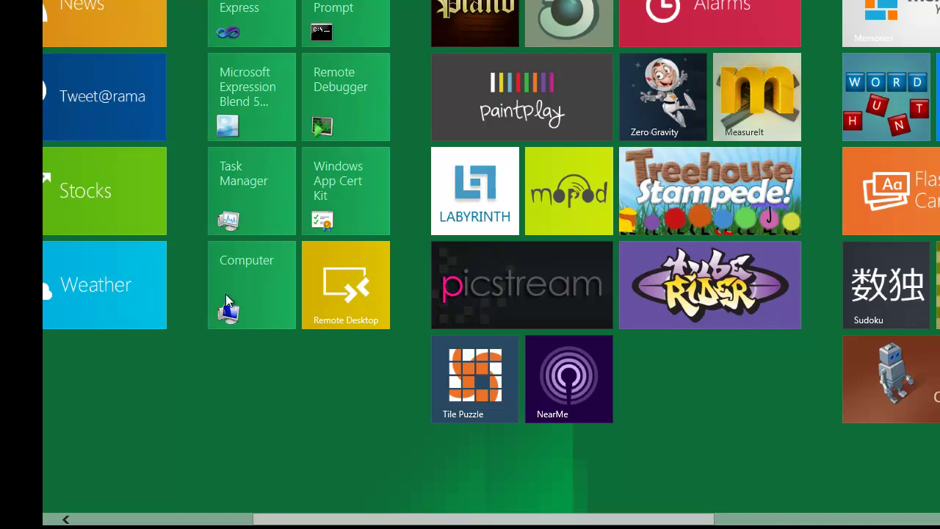
{"action": "left_click_drag", "start_coordinate": [566, 520], "coordinate": [401, 517]}
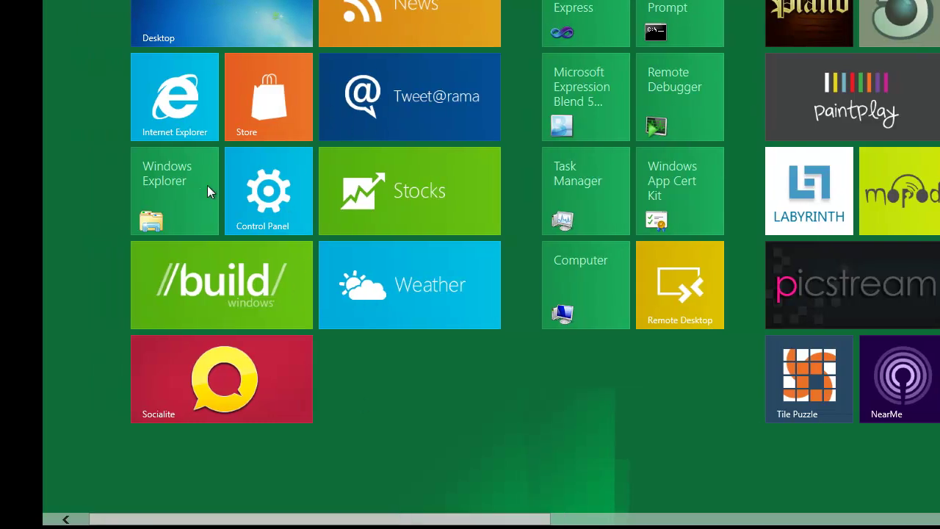
- Open the Control Panel tile and set the Personalize lock screen picture to the red flower image
{"action": "left_click", "coordinate": [272, 183]}
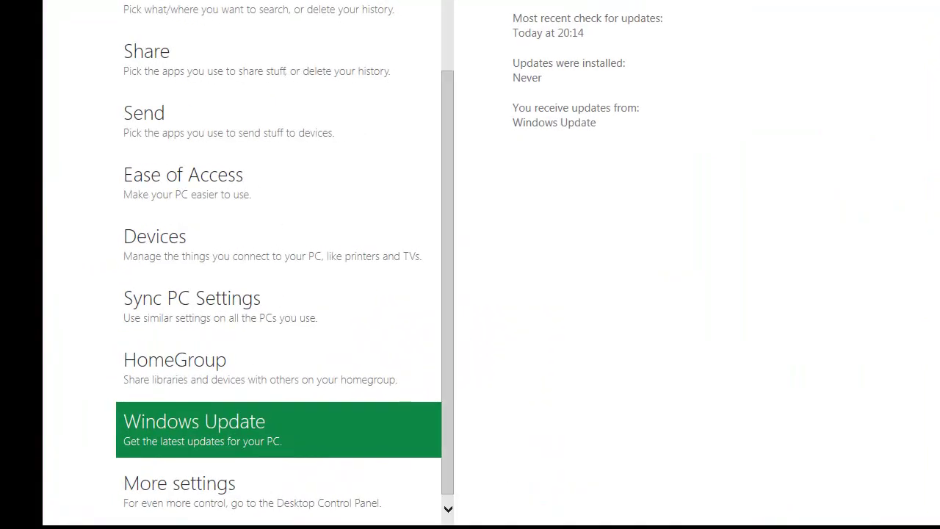
{"action": "left_click_drag", "start_coordinate": [444, 332], "coordinate": [433, 118]}
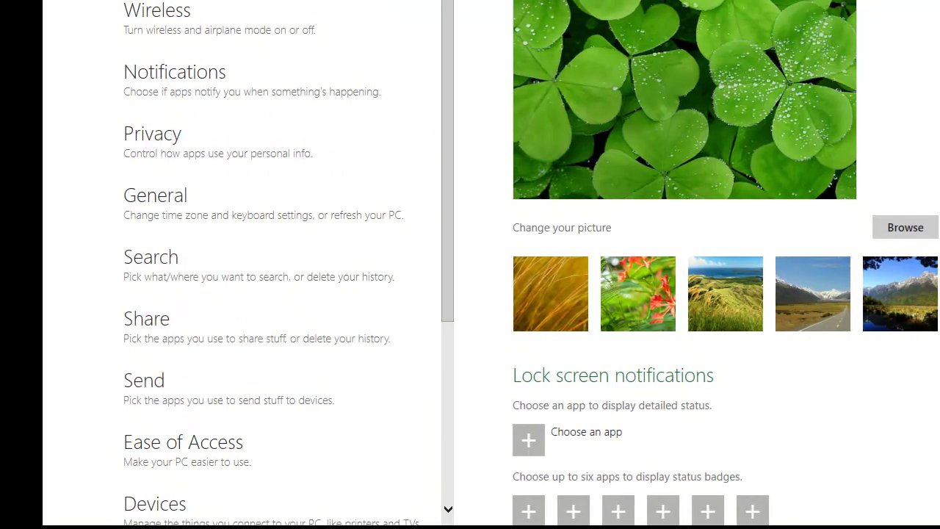
{"action": "left_click", "coordinate": [806, 301]}
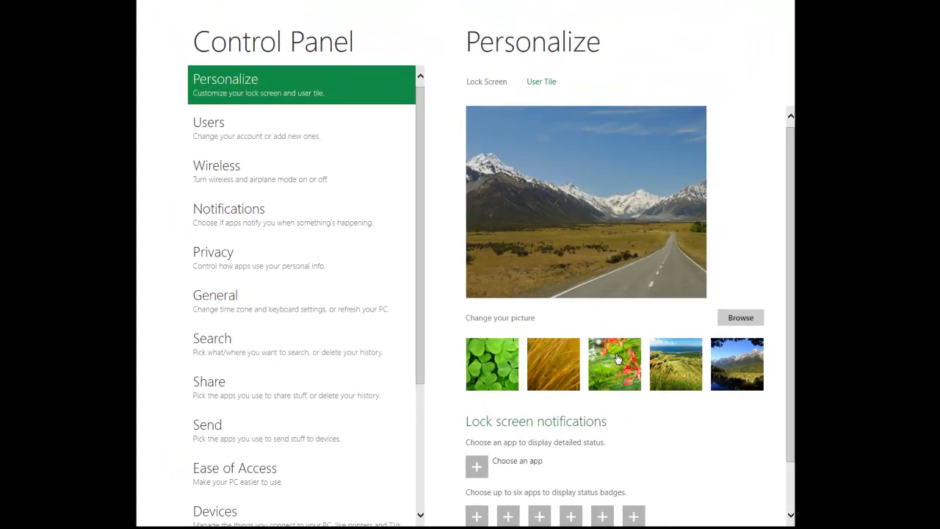
{"action": "left_click", "coordinate": [726, 290]}
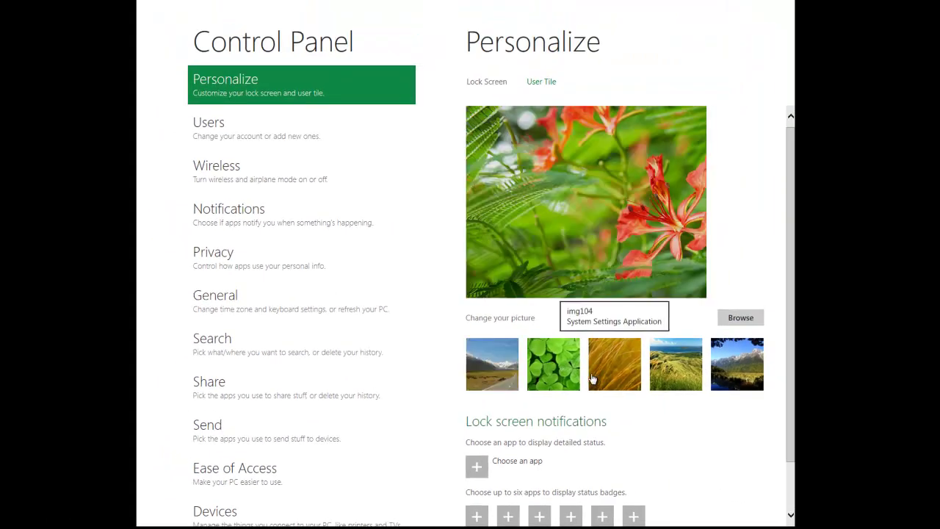
- Examine the Users, Wireless, Notifications, Privacy, General and Windows Update pages of the Control Panel
{"action": "left_click", "coordinate": [259, 129]}
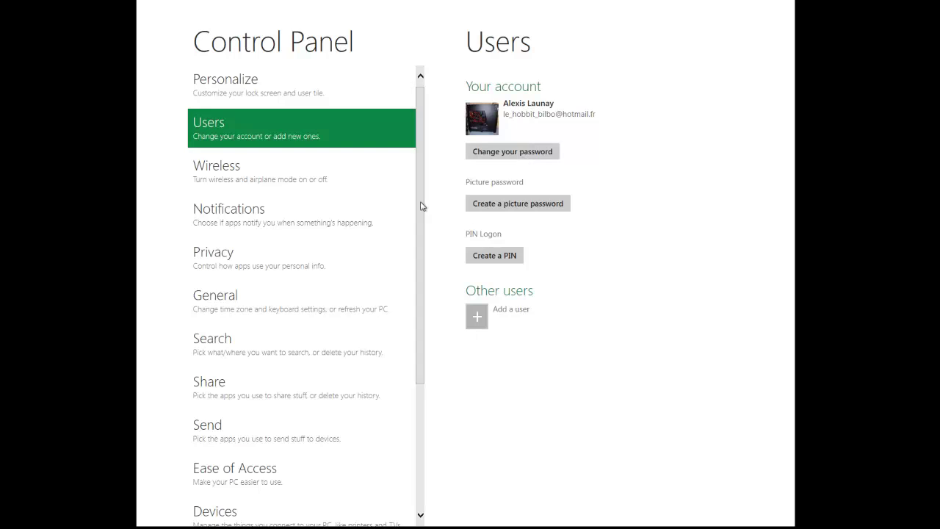
{"action": "left_click", "coordinate": [257, 189]}
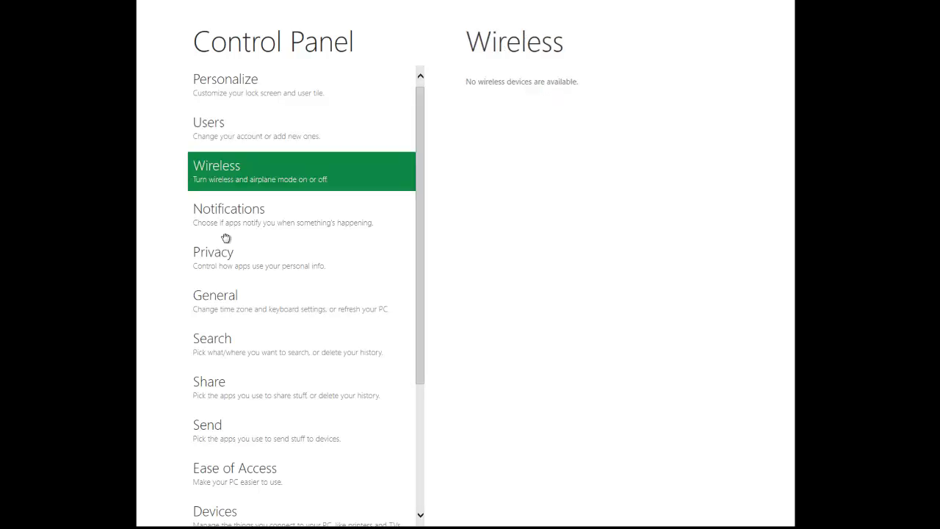
{"action": "left_click", "coordinate": [200, 228]}
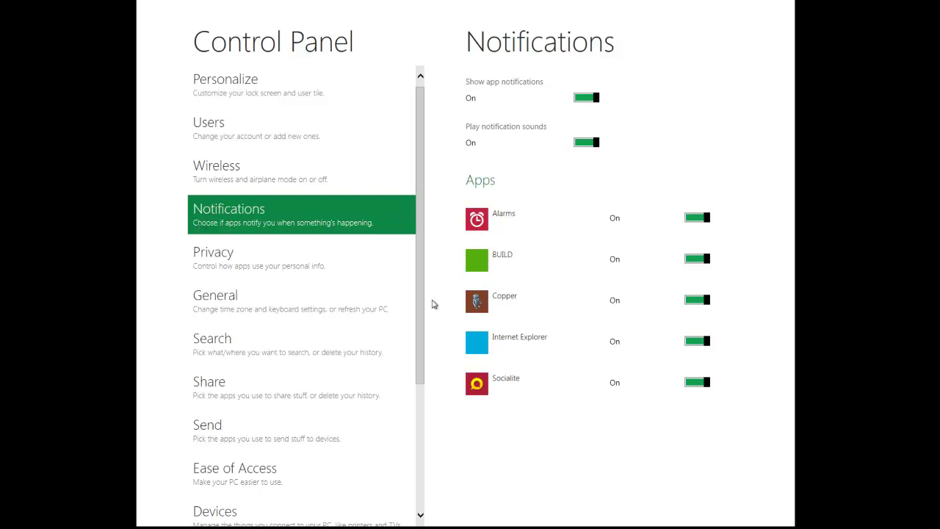
{"action": "left_click", "coordinate": [207, 267]}
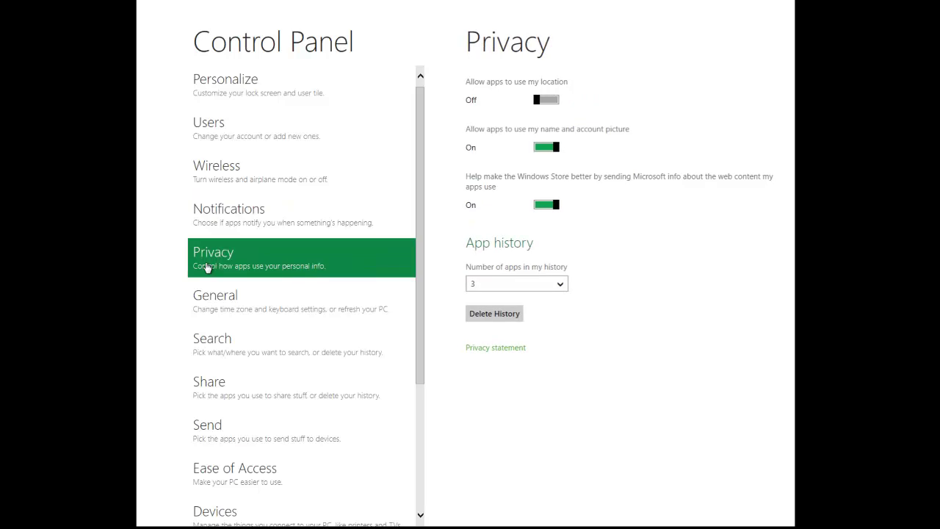
{"action": "scroll", "coordinate": [209, 315], "scroll_direction": "down", "scroll_amount": 1}
{"action": "left_click", "coordinate": [205, 237]}
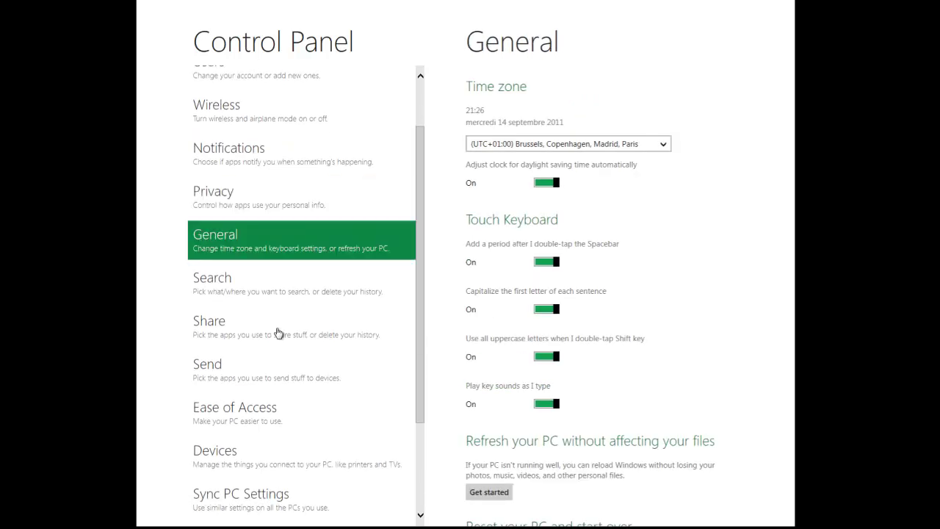
{"action": "scroll", "coordinate": [278, 333], "scroll_direction": "down", "scroll_amount": 3}
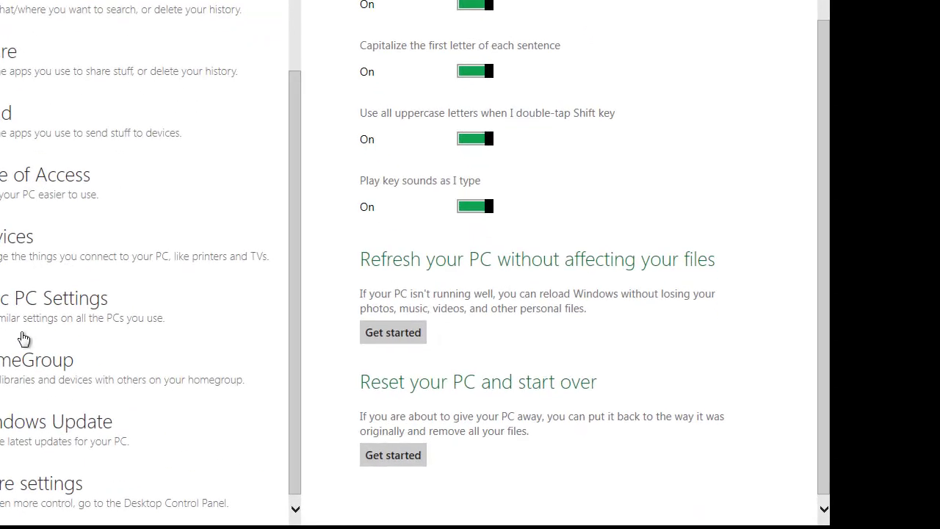
{"action": "left_click", "coordinate": [34, 436]}
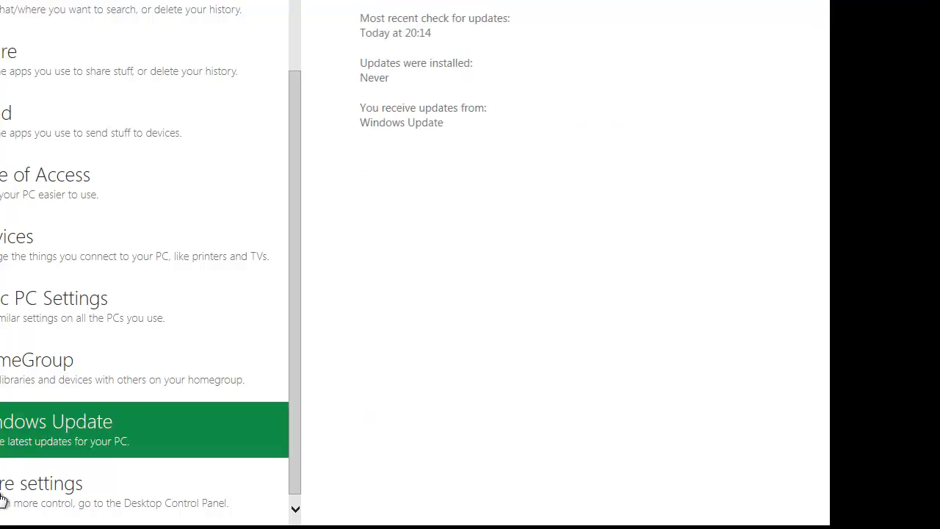
- Open the desktop Control Panel through More settings, change its view to Small icons, and close the window
{"action": "left_click", "coordinate": [44, 499]}
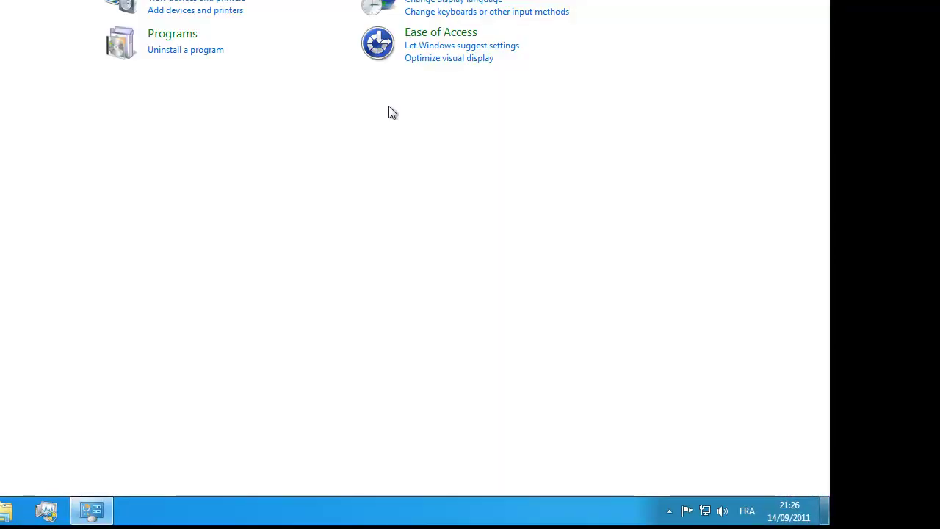
{"action": "left_click", "coordinate": [630, 49]}
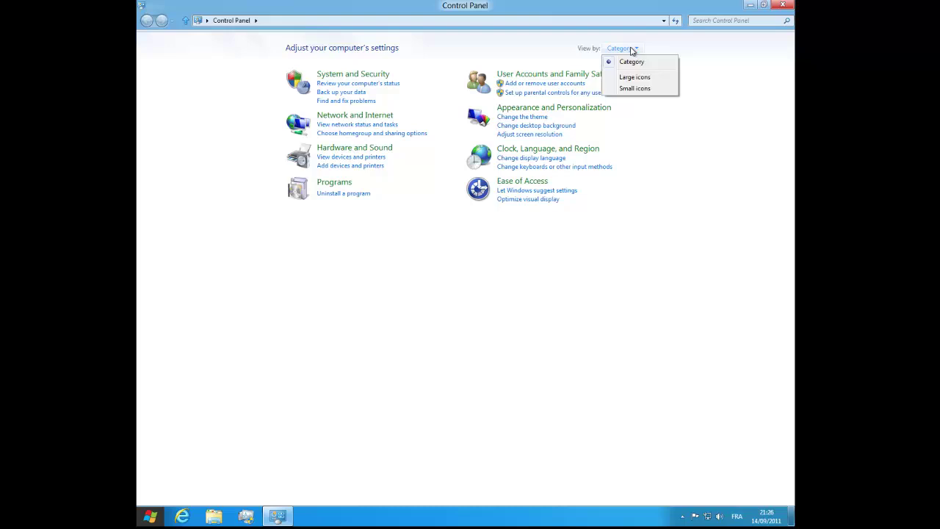
{"action": "left_click", "coordinate": [625, 88]}
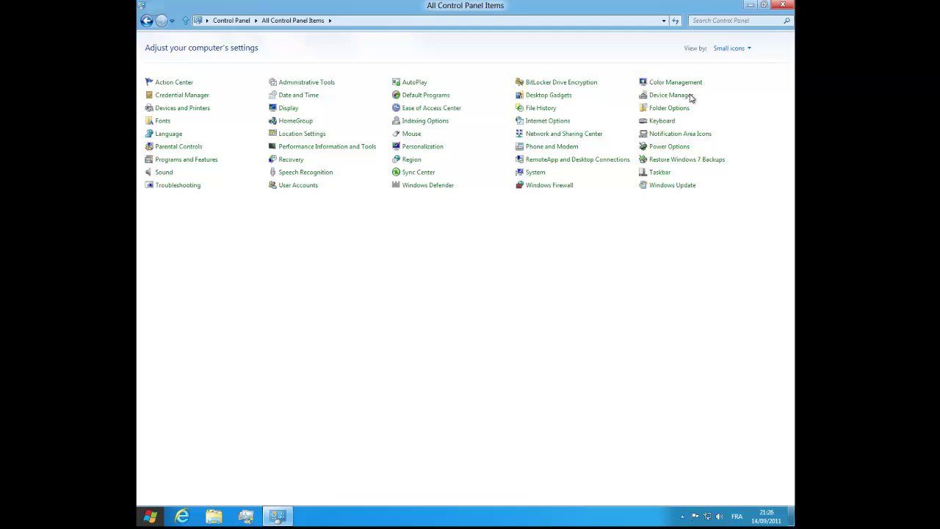
{"action": "left_click", "coordinate": [782, 5]}
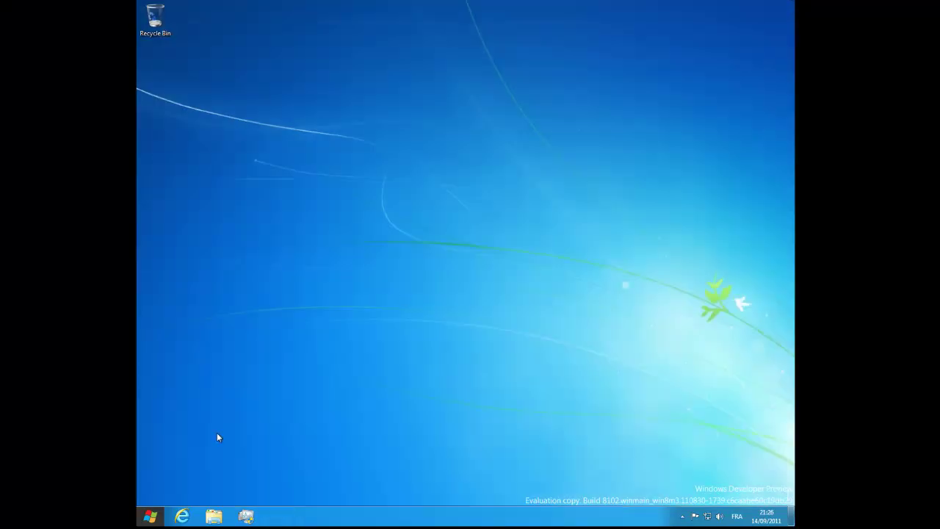
- Go from the desktop to the Start screen and back to the desktop twice
{"action": "left_click", "coordinate": [150, 516]}
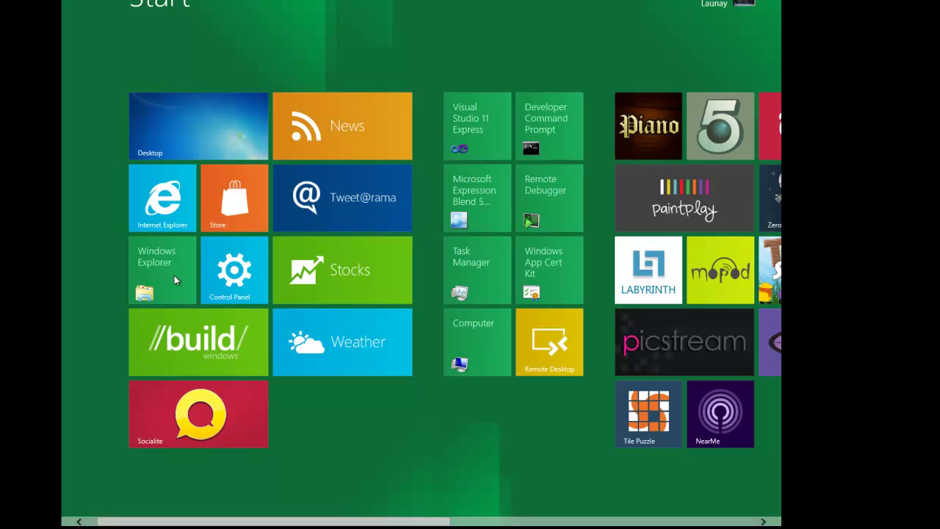
{"action": "left_click", "coordinate": [165, 129]}
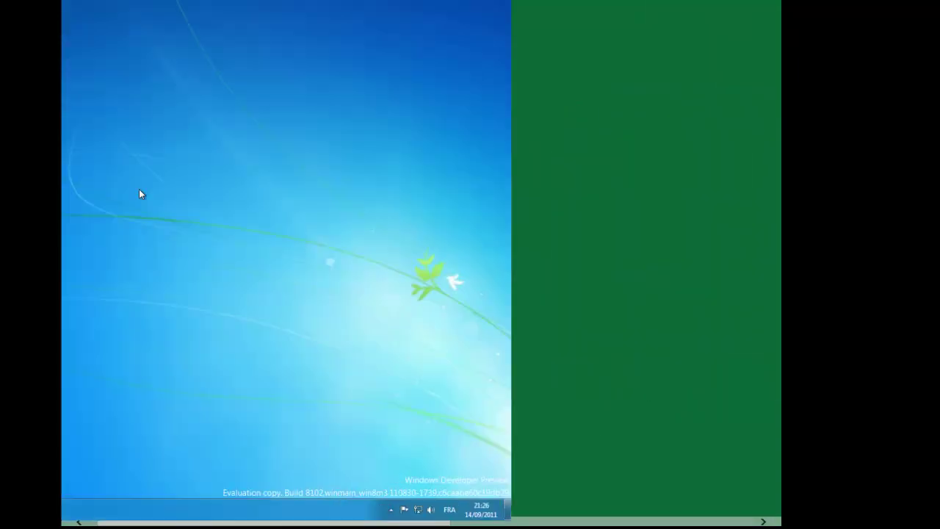
{"action": "left_click", "coordinate": [76, 517]}
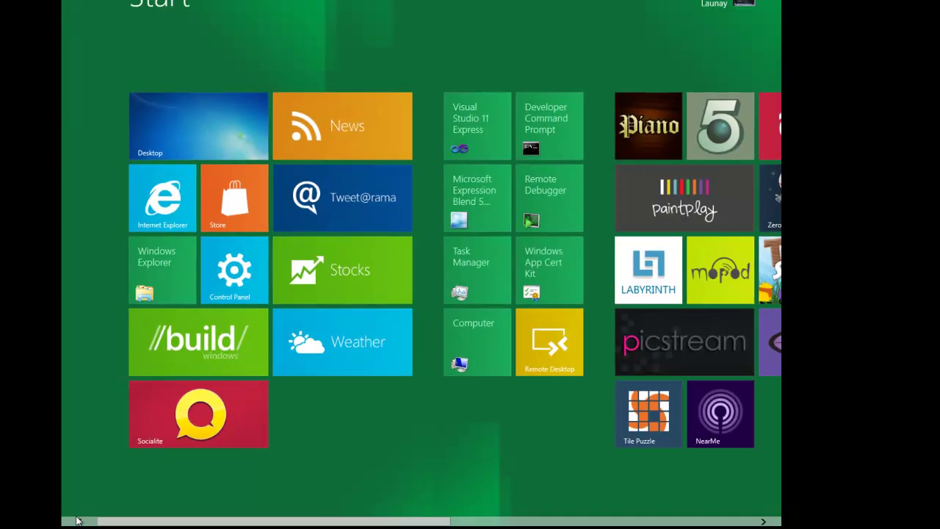
{"action": "left_click", "coordinate": [191, 119]}
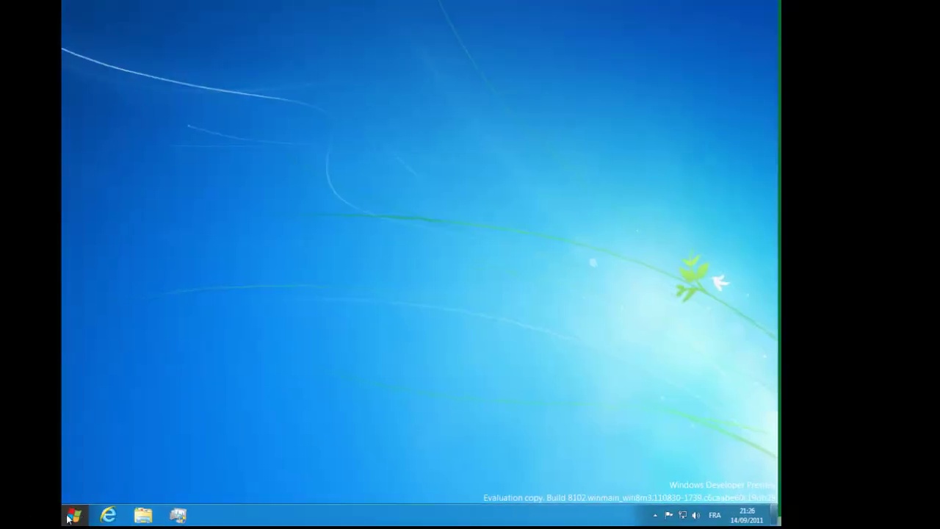
- Open the Settings pane from the desktop and restart the computer through its Power options
{"action": "mouse_move", "coordinate": [77, 517]}
{"action": "left_click", "coordinate": [97, 425]}
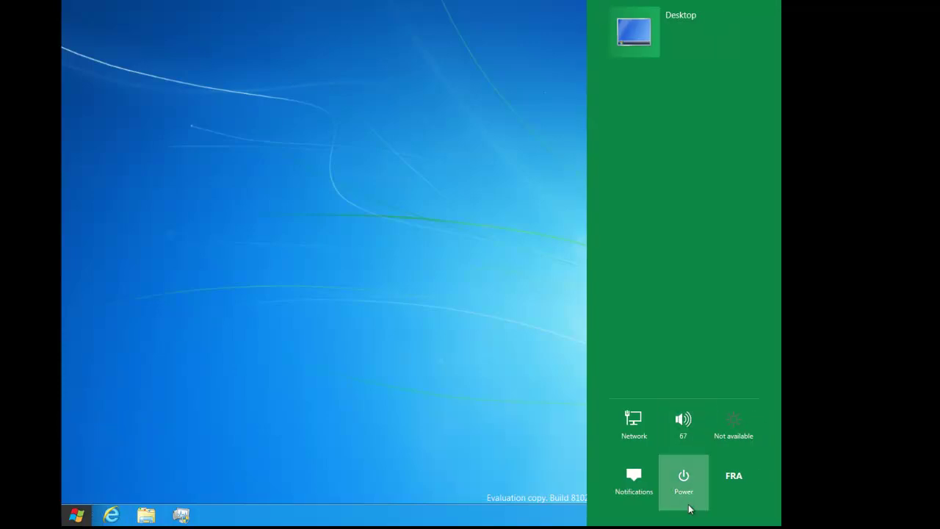
{"action": "left_click", "coordinate": [683, 477]}
{"action": "left_click", "coordinate": [671, 438]}
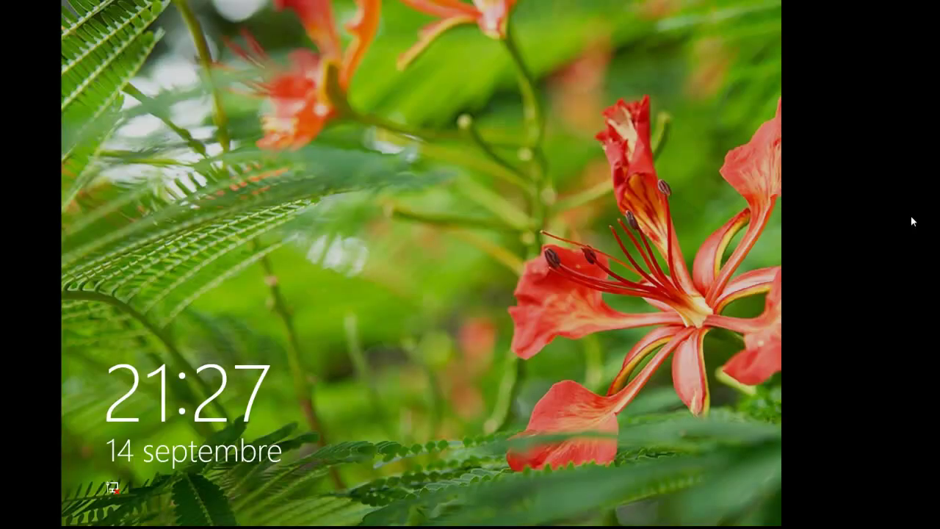
- Dismiss the lock screen and sign in by entering the account password
{"action": "left_click", "coordinate": [295, 397]}
{"action": "left_click_drag", "start_coordinate": [295, 395], "coordinate": [281, 29]}
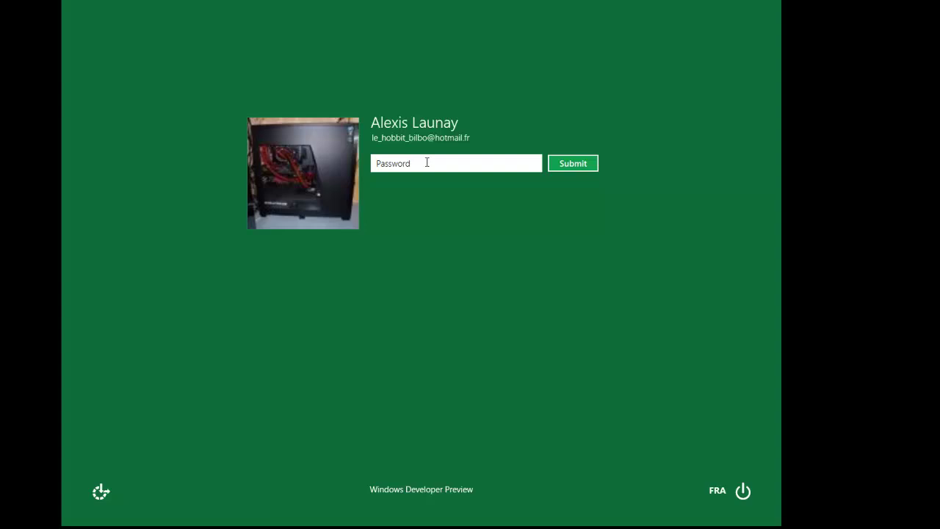
{"action": "type", "text": "••••••••••"}
{"action": "left_click", "coordinate": [574, 163]}
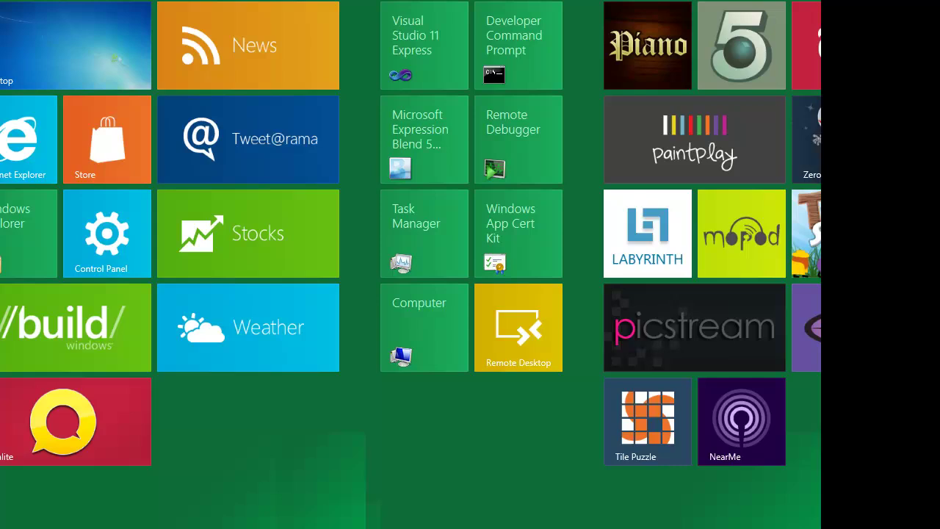
- Go to the desktop, open a Windows Explorer window showing Libraries, and move the window higher on the desktop
{"action": "left_click", "coordinate": [47, 51]}
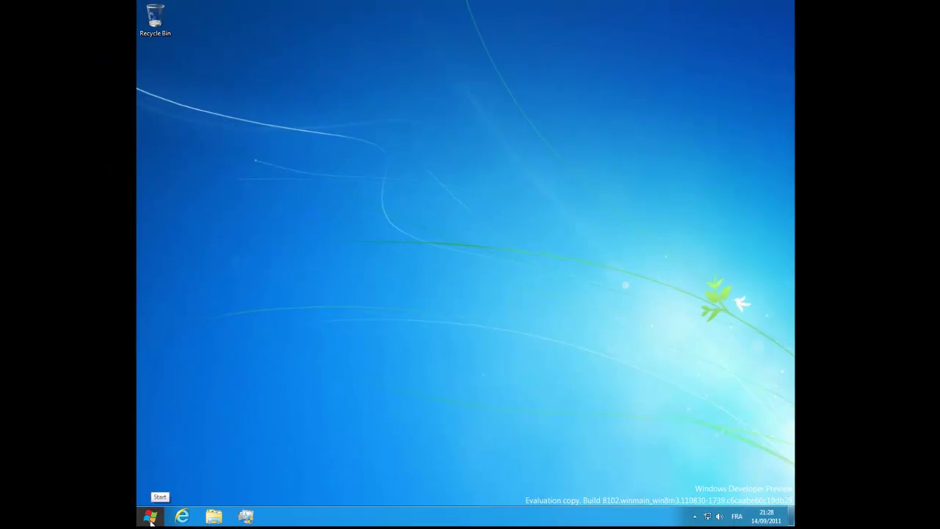
{"action": "left_click", "coordinate": [214, 516]}
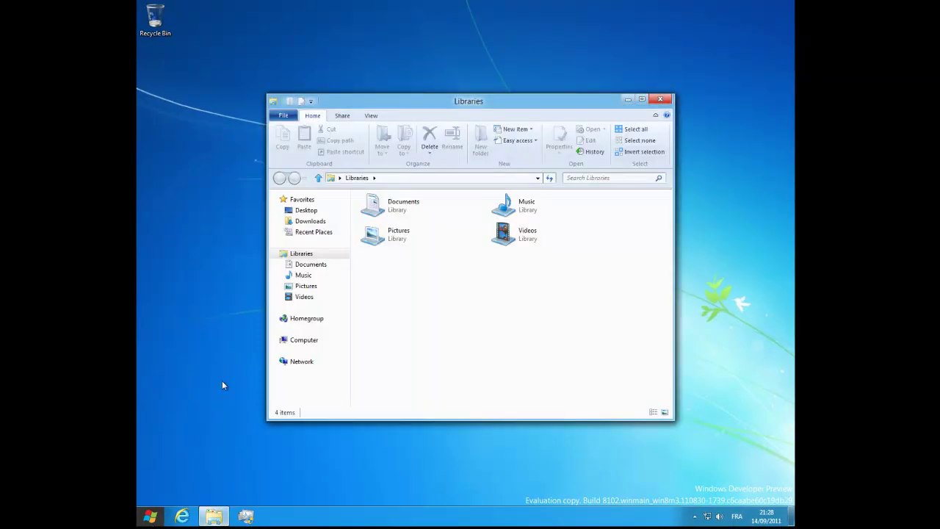
{"action": "left_click_drag", "start_coordinate": [455, 103], "coordinate": [497, 50]}
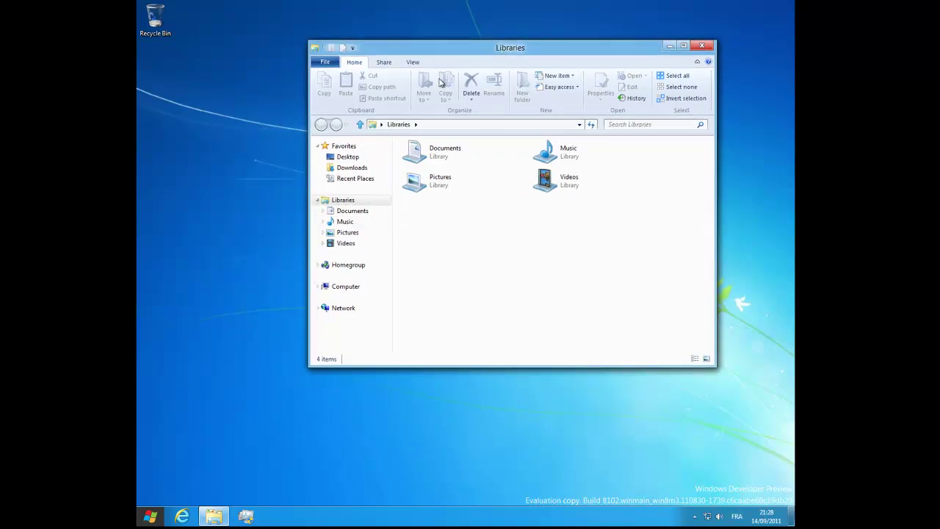
- Examine the Share, Home, File and View commands in the Libraries window's ribbon
{"action": "left_click", "coordinate": [384, 63]}
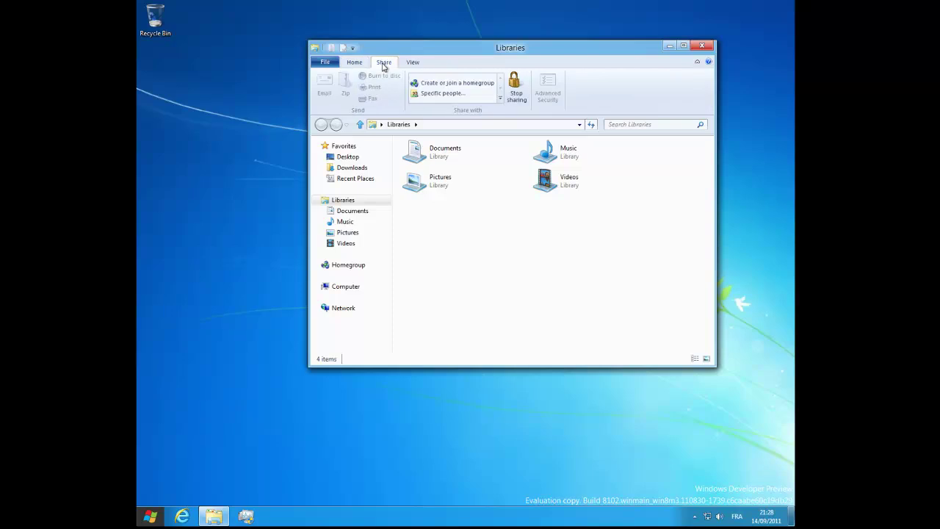
{"action": "left_click", "coordinate": [358, 63]}
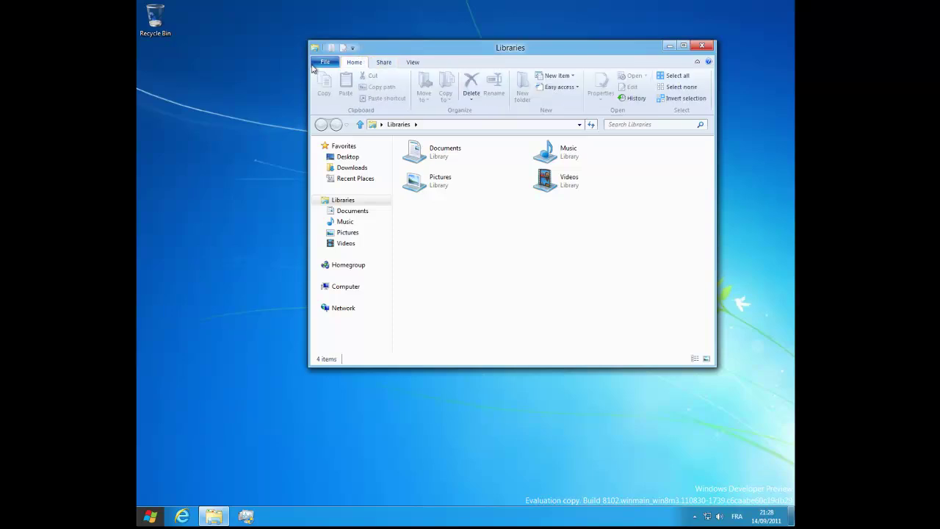
{"action": "left_click", "coordinate": [321, 63]}
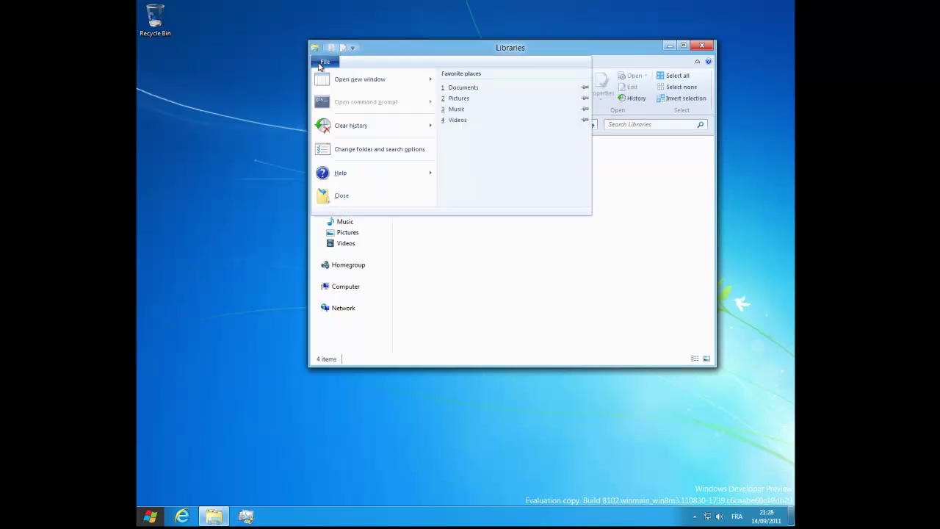
{"action": "left_click", "coordinate": [387, 47]}
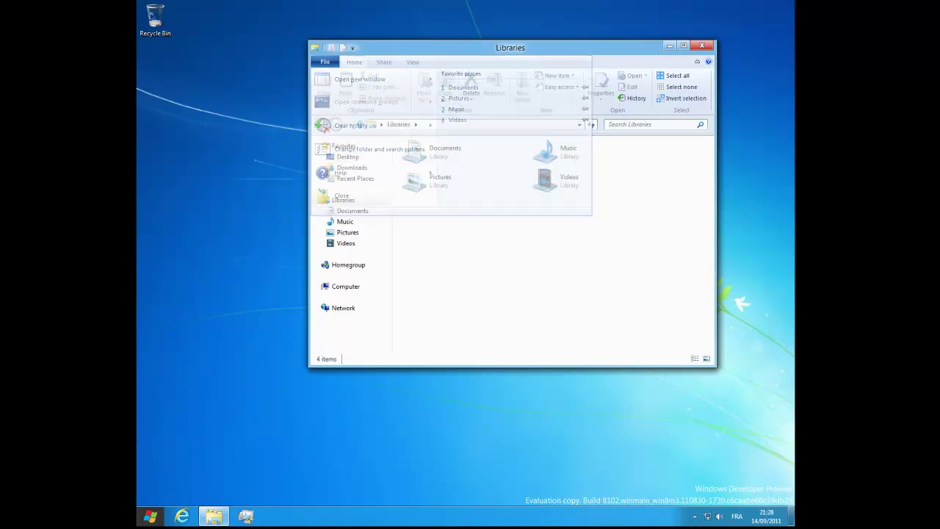
{"action": "left_click_drag", "start_coordinate": [388, 47], "coordinate": [370, 70]}
{"action": "left_click", "coordinate": [365, 86]}
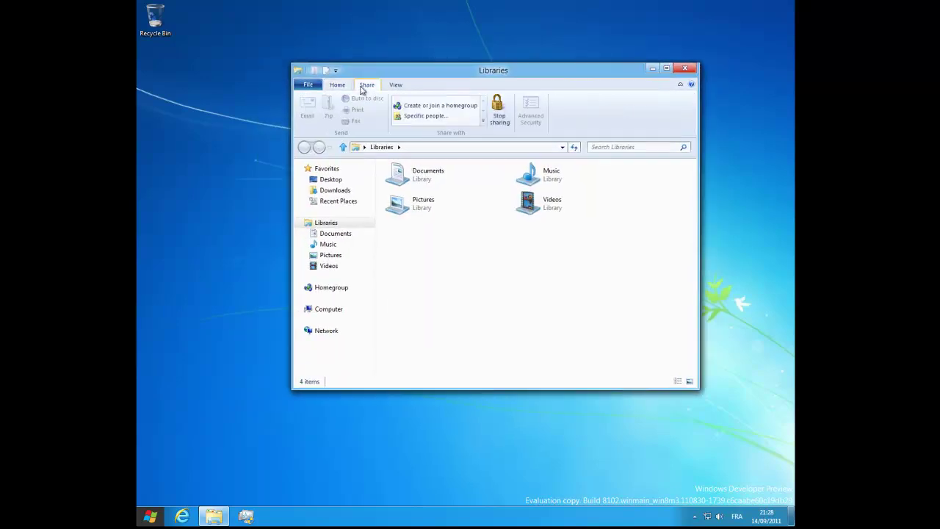
{"action": "left_click", "coordinate": [403, 88]}
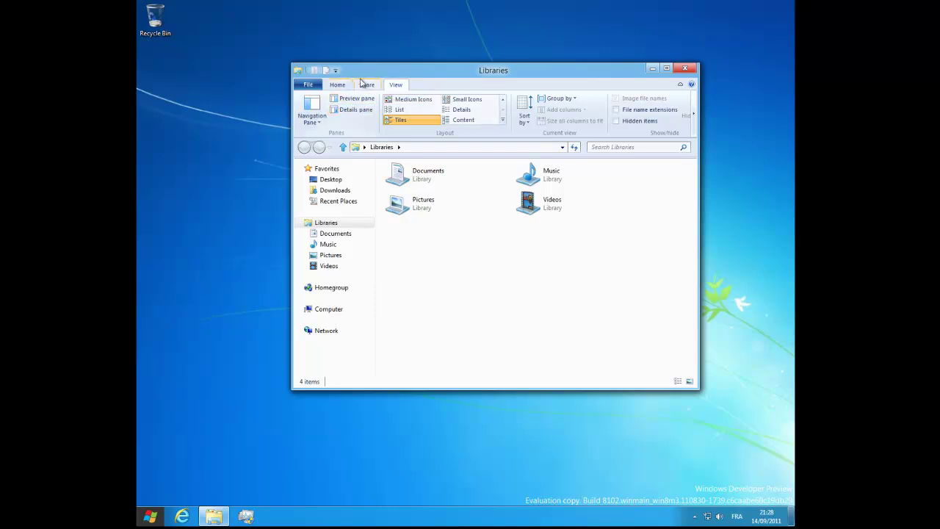
{"action": "left_click", "coordinate": [367, 83]}
{"action": "left_click", "coordinate": [342, 85]}
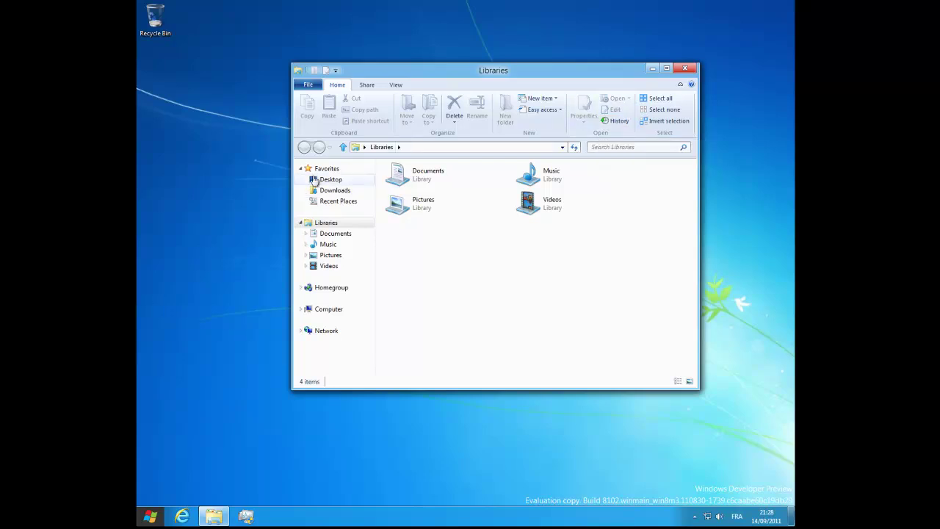
- Select the Documents library and view its Copy to destinations and the File commands without choosing any
{"action": "left_click", "coordinate": [439, 178]}
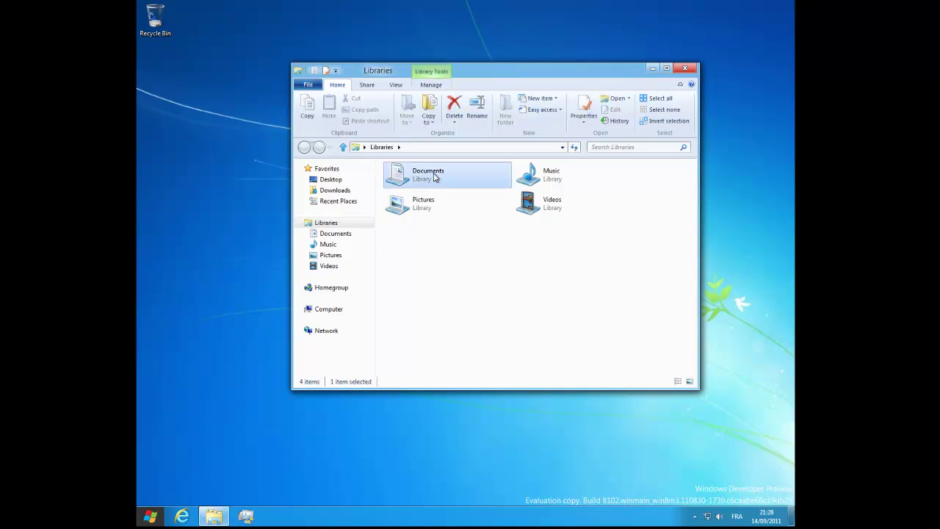
{"action": "left_click", "coordinate": [430, 110]}
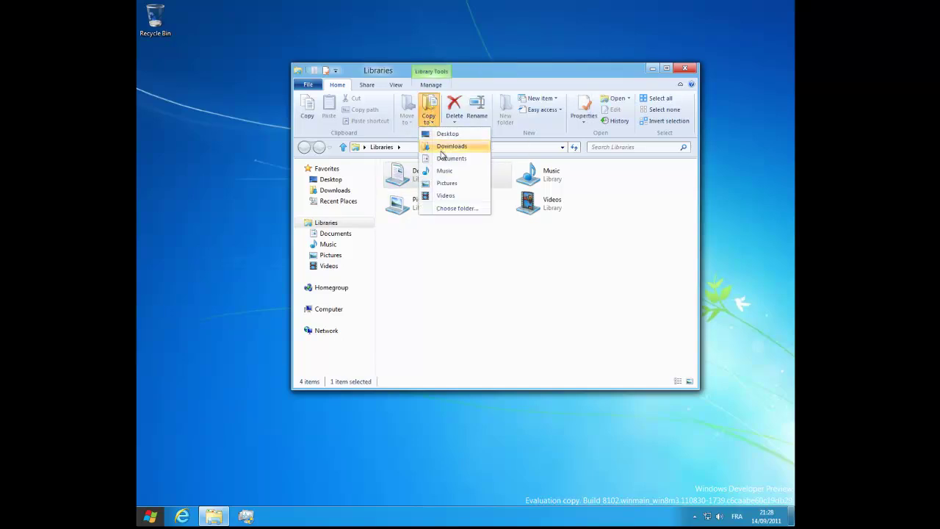
{"action": "left_click", "coordinate": [464, 291]}
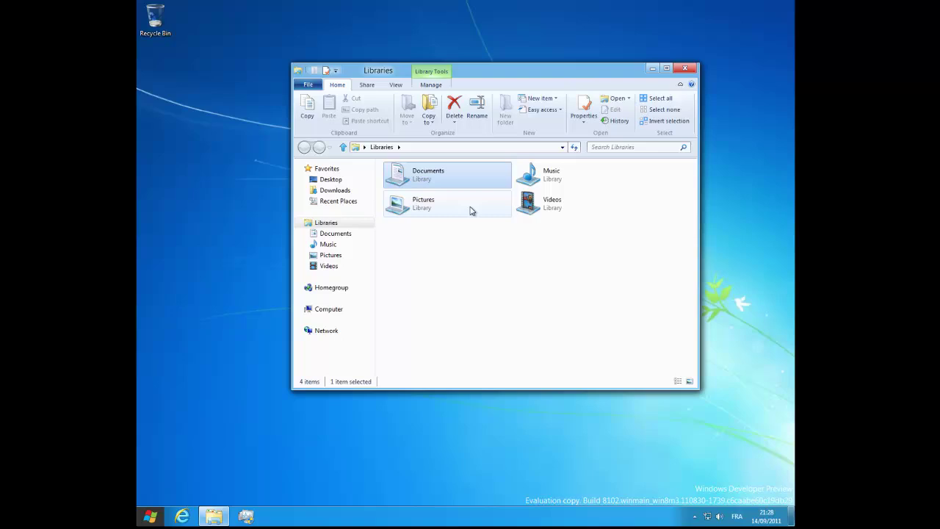
{"action": "left_click", "coordinate": [306, 86]}
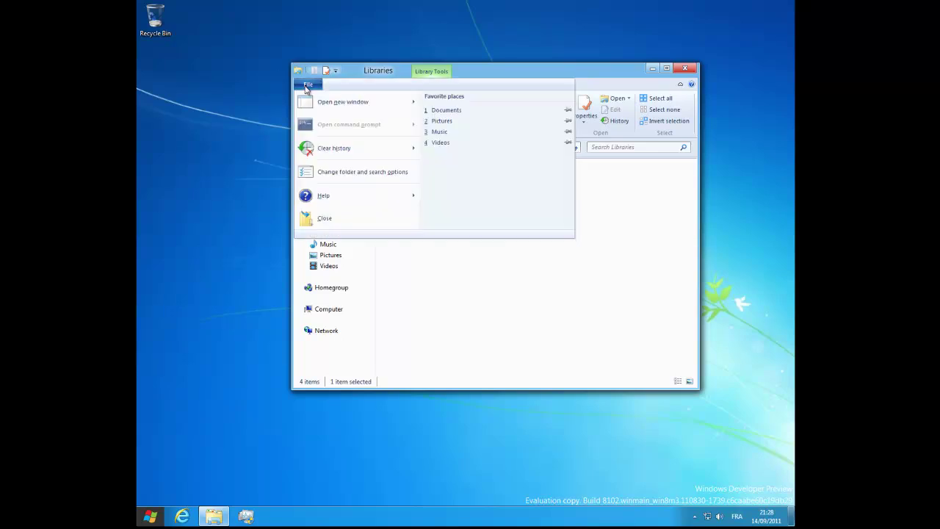
{"action": "left_click", "coordinate": [460, 318]}
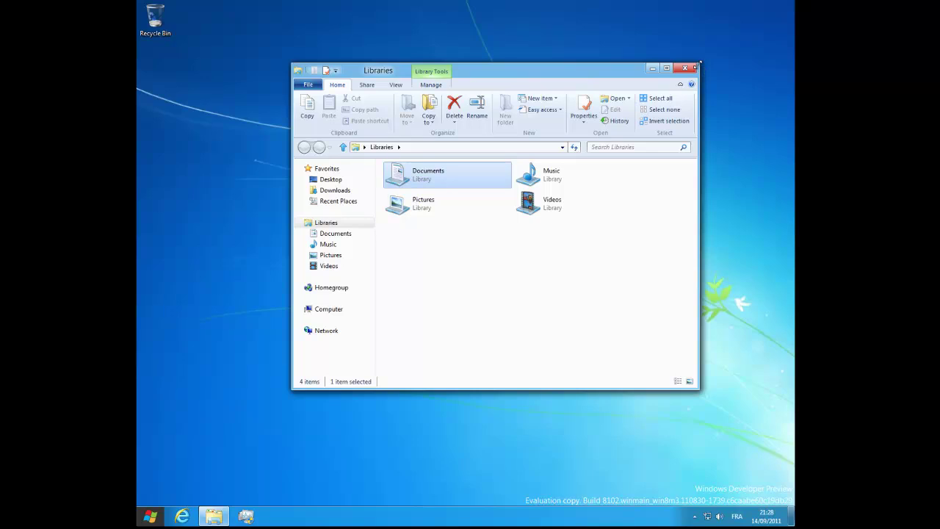
- Browse the Videos library, the Sample Music folder in the Music library, and the Pictures library
{"action": "double_click", "coordinate": [520, 201]}
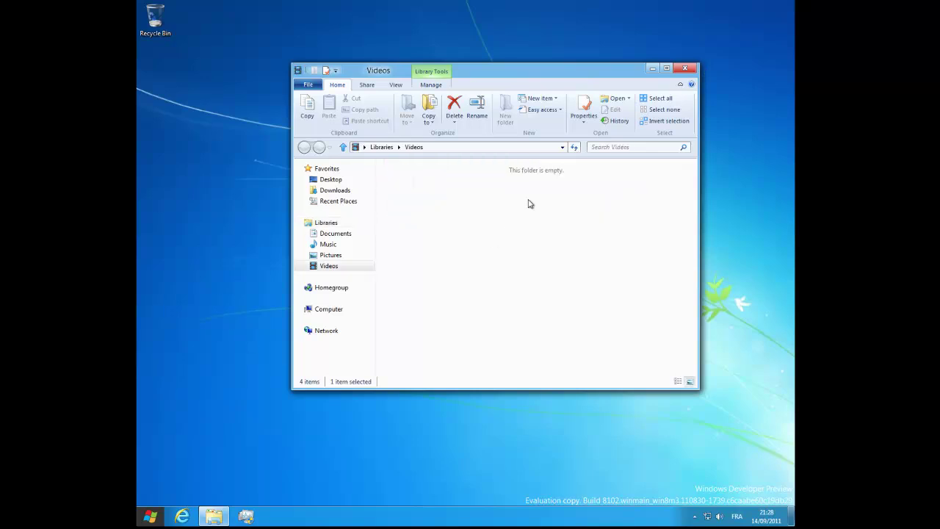
{"action": "left_click", "coordinate": [417, 199]}
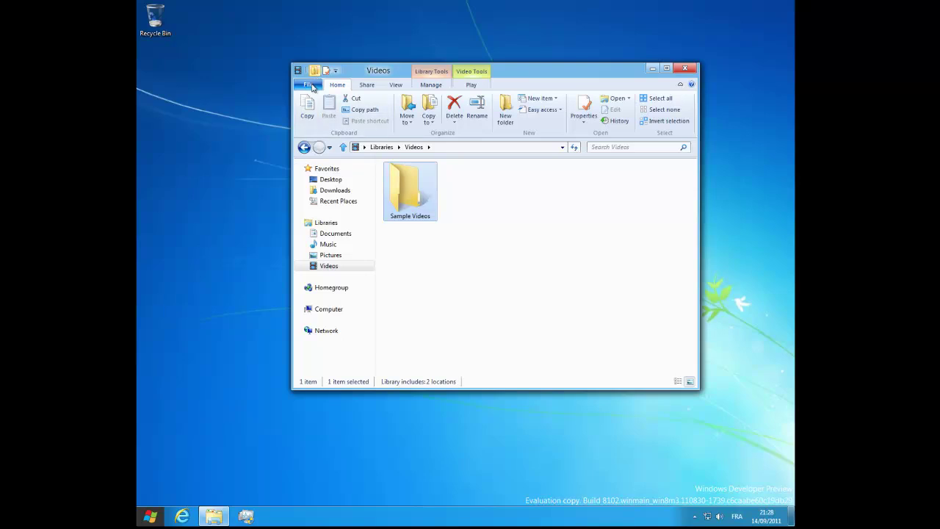
{"action": "left_click", "coordinate": [304, 148]}
{"action": "left_click", "coordinate": [328, 244]}
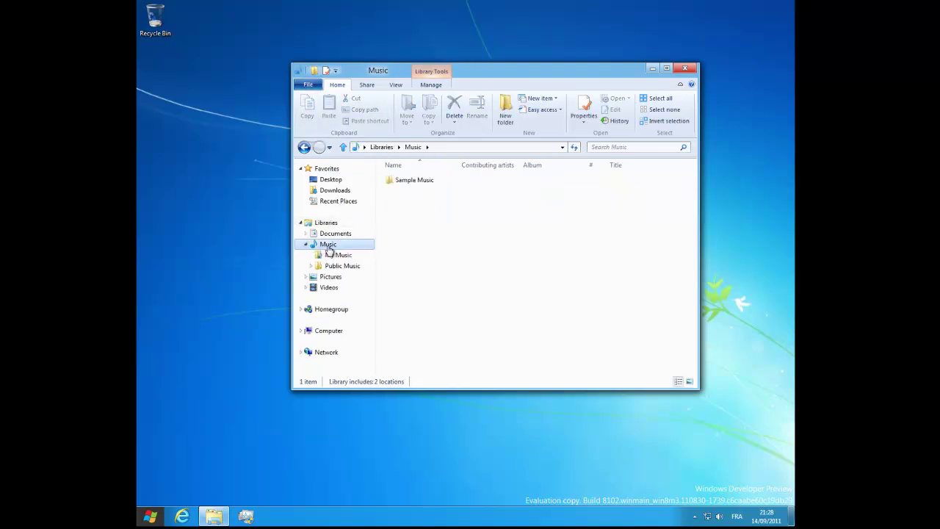
{"action": "double_click", "coordinate": [415, 188]}
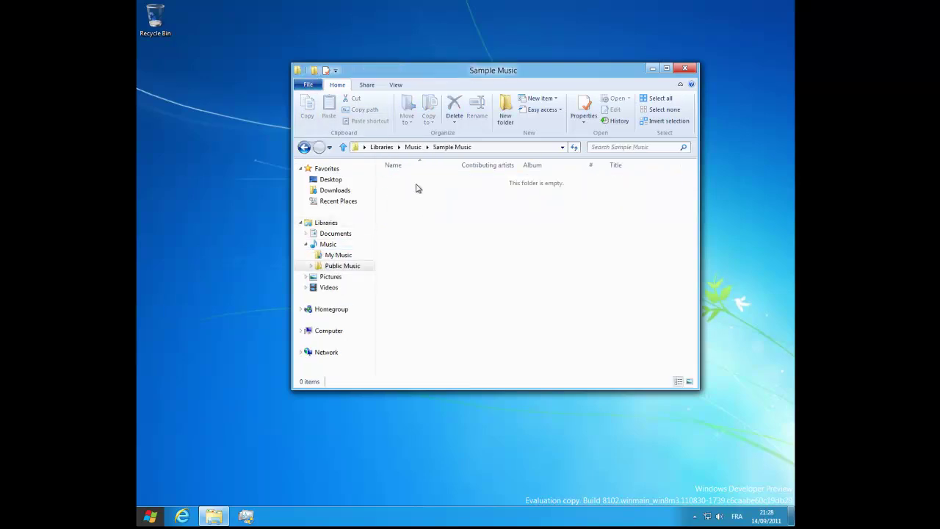
{"action": "left_click", "coordinate": [323, 278]}
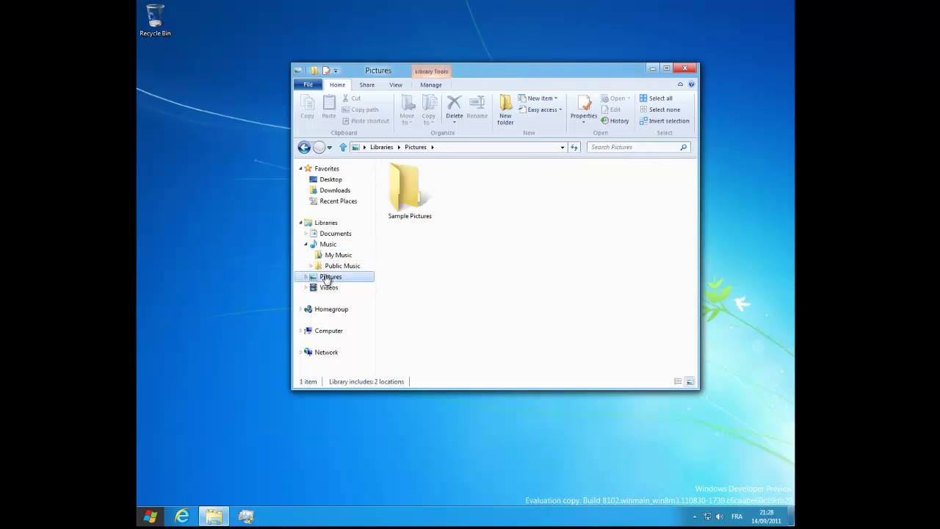
- Copy the Public folder from C:\Users and paste it into the root of Local Disk (C:)
{"action": "left_click", "coordinate": [329, 331]}
{"action": "left_click", "coordinate": [454, 197]}
{"action": "double_click", "coordinate": [455, 197]}
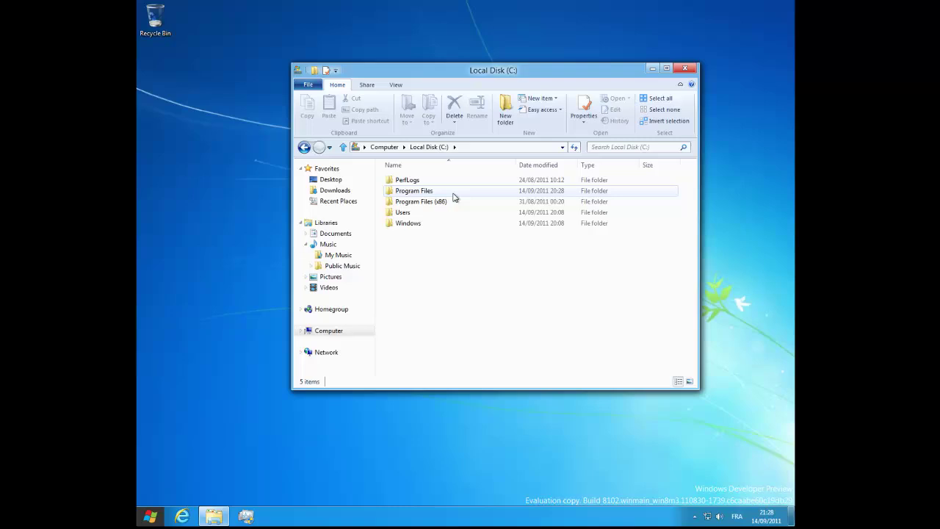
{"action": "double_click", "coordinate": [404, 215]}
{"action": "right_click", "coordinate": [401, 192]}
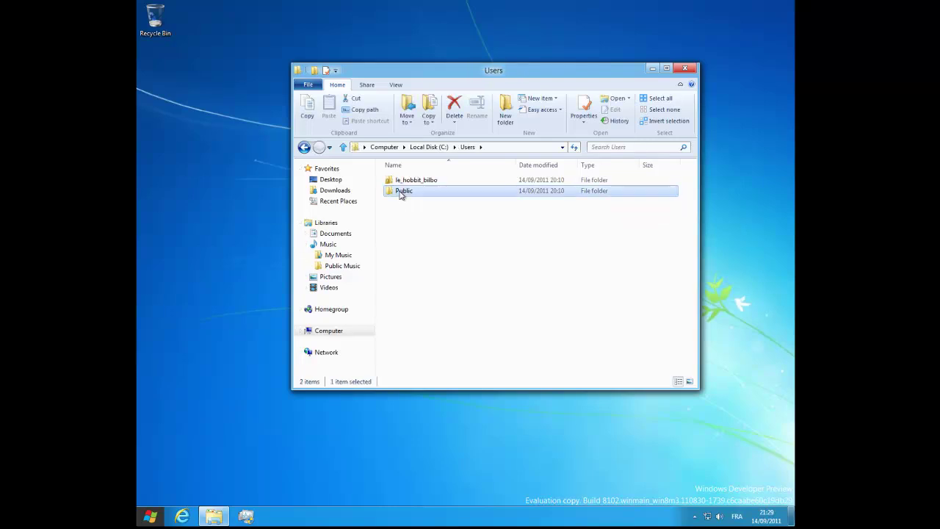
{"action": "left_click", "coordinate": [425, 278]}
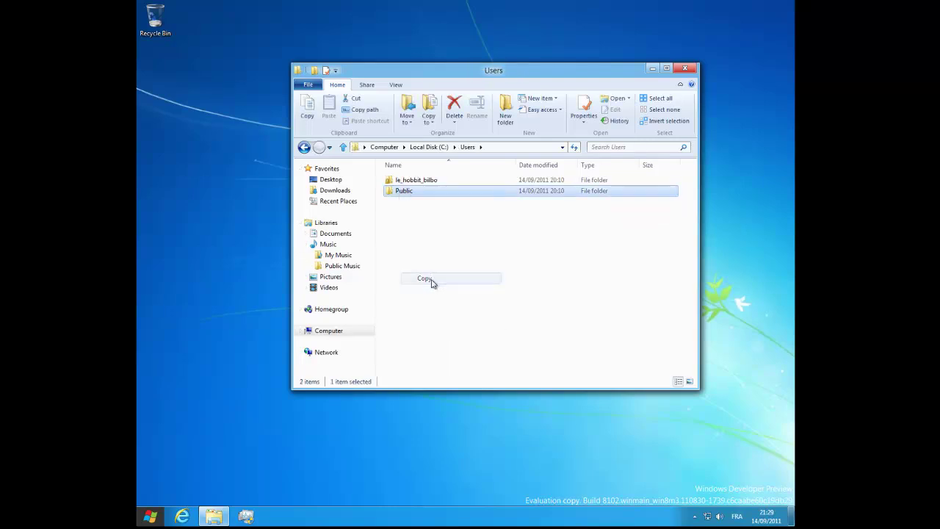
{"action": "left_click", "coordinate": [303, 147]}
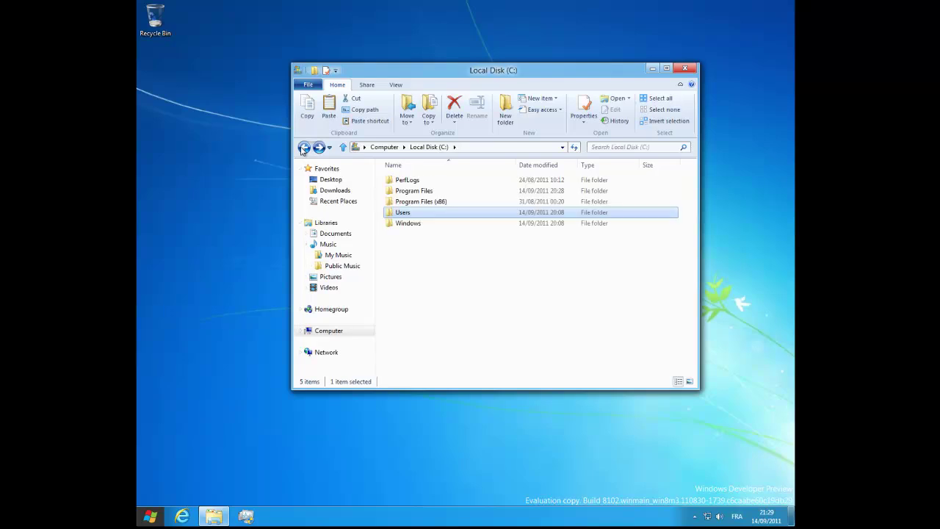
{"action": "left_click", "coordinate": [303, 147]}
{"action": "double_click", "coordinate": [426, 192]}
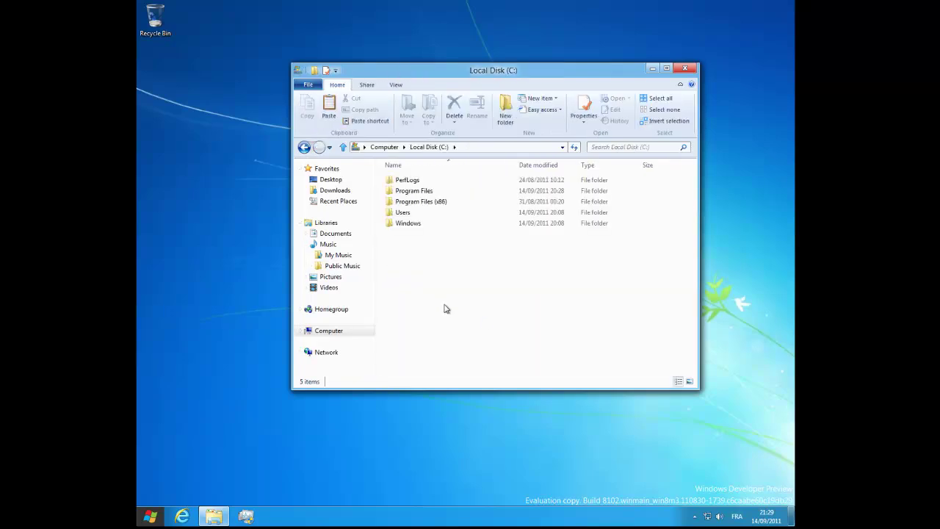
{"action": "right_click", "coordinate": [436, 275]}
{"action": "left_click", "coordinate": [468, 331]}
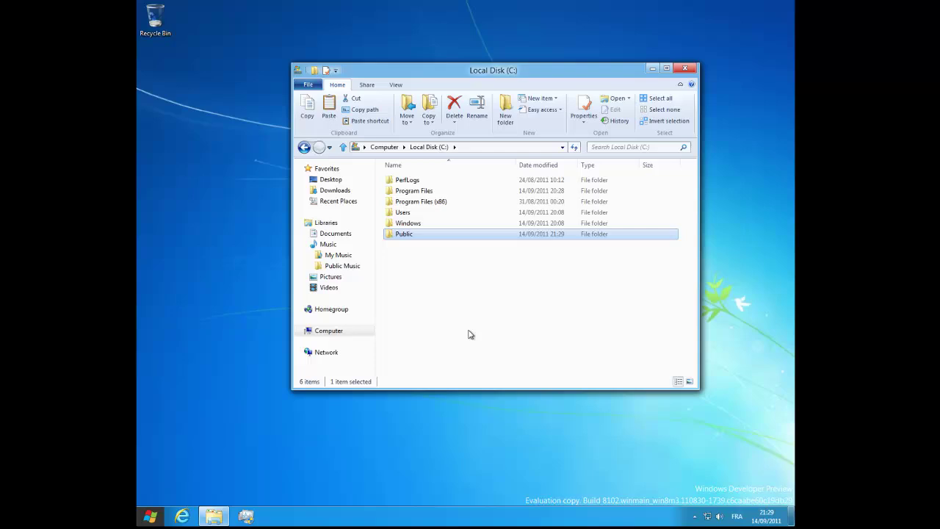
- Delete the pasted Public folder from the root of Local Disk (C:)
{"action": "right_click", "coordinate": [397, 238]}
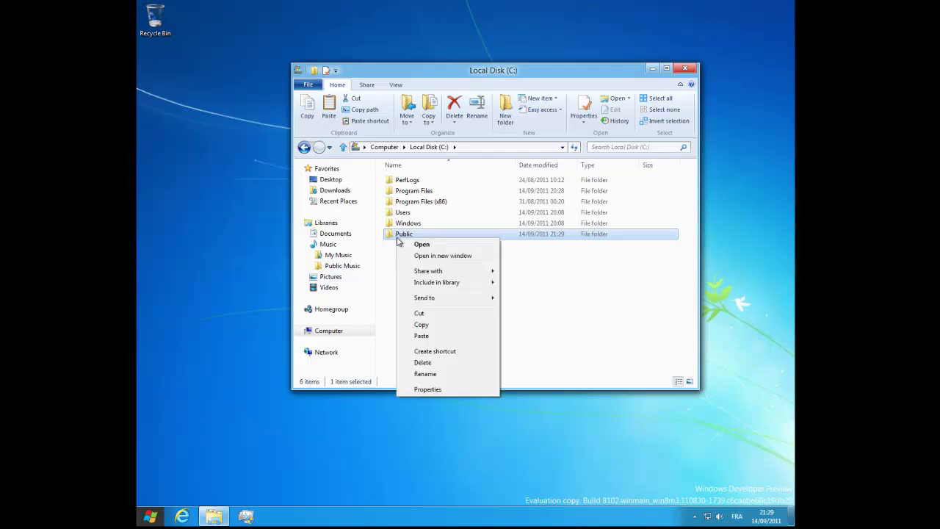
{"action": "left_click", "coordinate": [552, 287]}
{"action": "left_click", "coordinate": [397, 238]}
{"action": "key", "text": "Delete"}
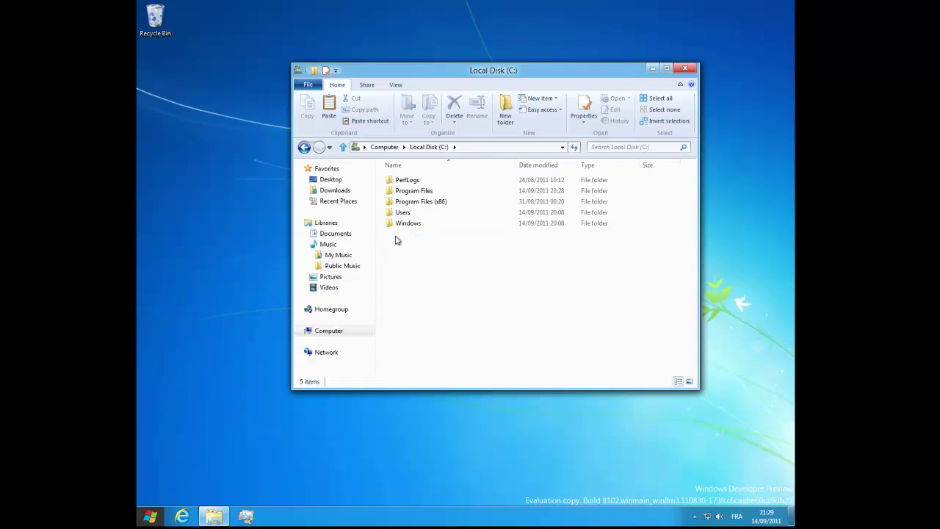
- Open the Properties of the Program Files folder on Local Disk (C:)
{"action": "left_click", "coordinate": [415, 192]}
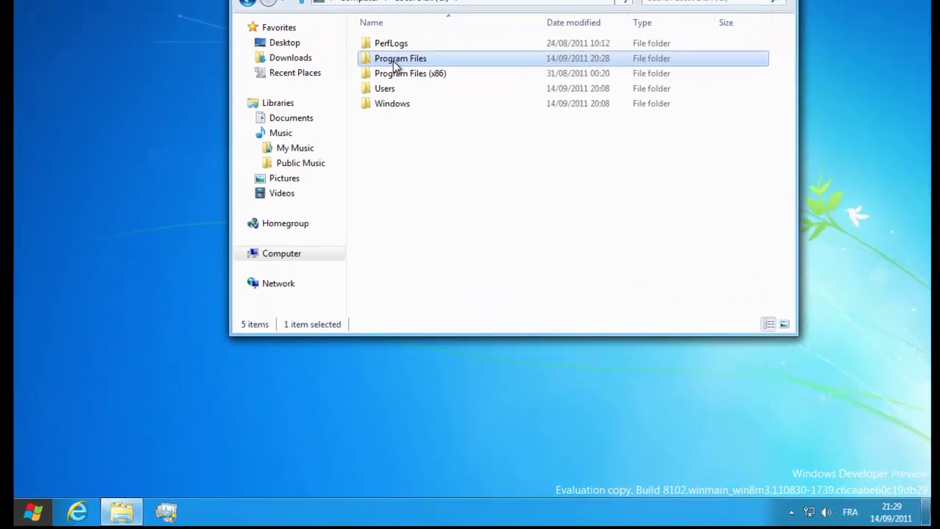
{"action": "right_click", "coordinate": [394, 63]}
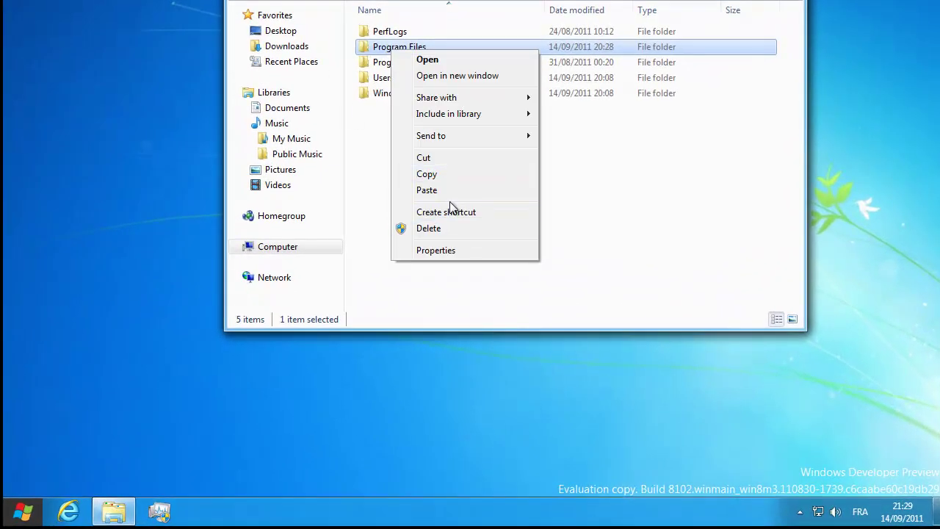
{"action": "left_click", "coordinate": [432, 250]}
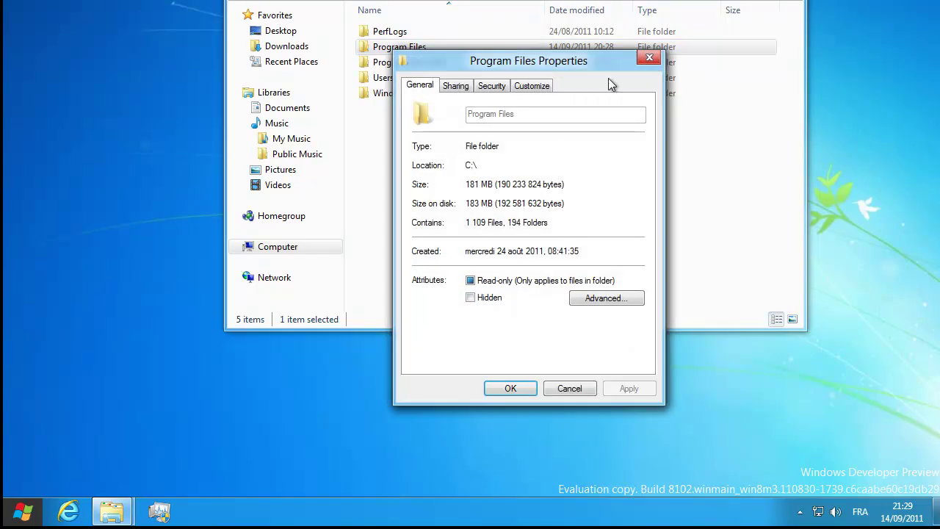
- Copy the Program Files folder from Local Disk (C:) and paste it into C:\Users\Public, granting administrator permission
{"action": "left_click", "coordinate": [649, 58]}
{"action": "right_click", "coordinate": [421, 52]}
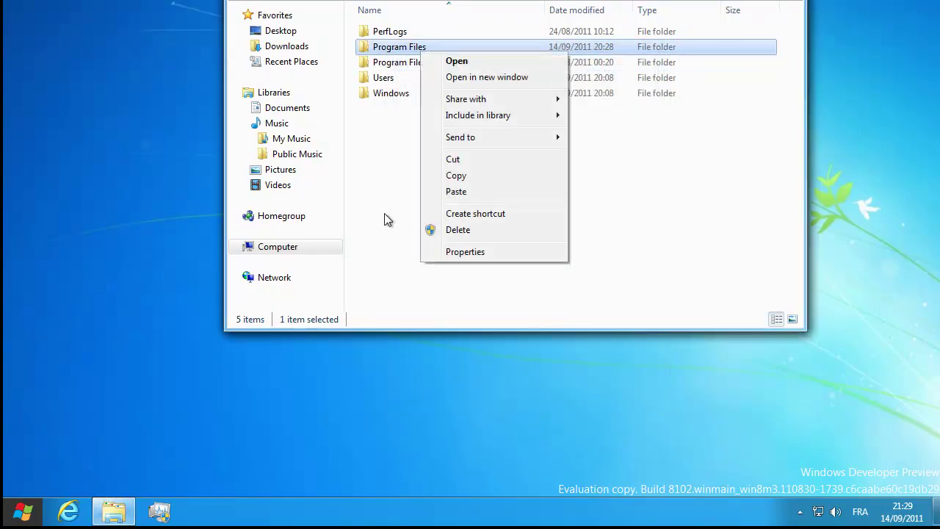
{"action": "left_click", "coordinate": [455, 176]}
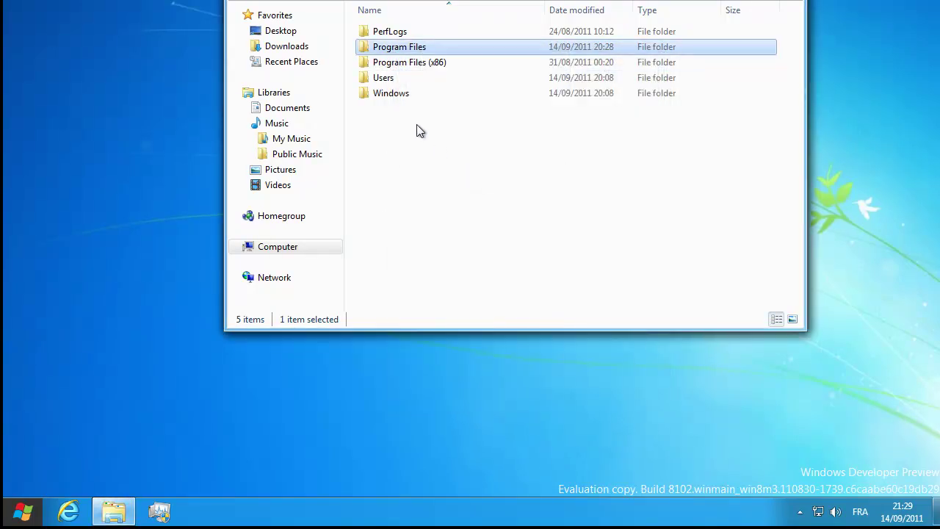
{"action": "double_click", "coordinate": [389, 77]}
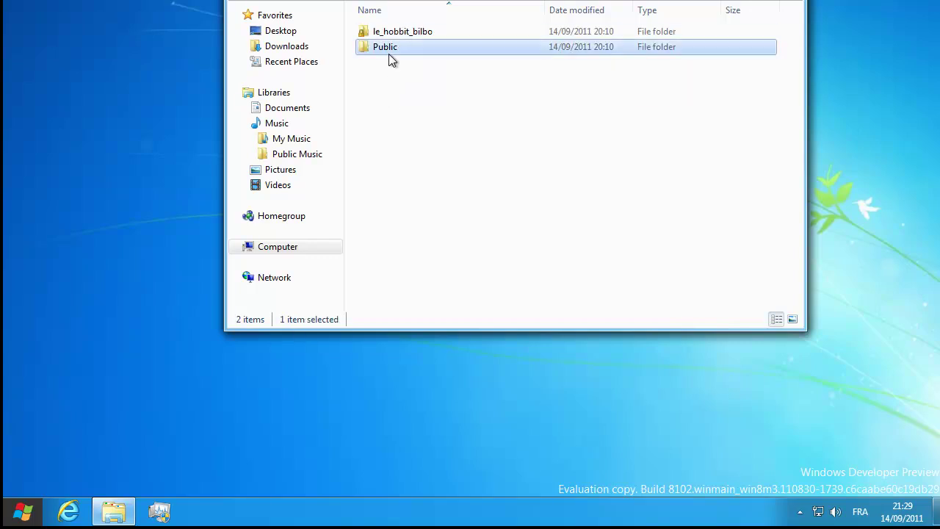
{"action": "double_click", "coordinate": [388, 50]}
{"action": "right_click", "coordinate": [450, 173]}
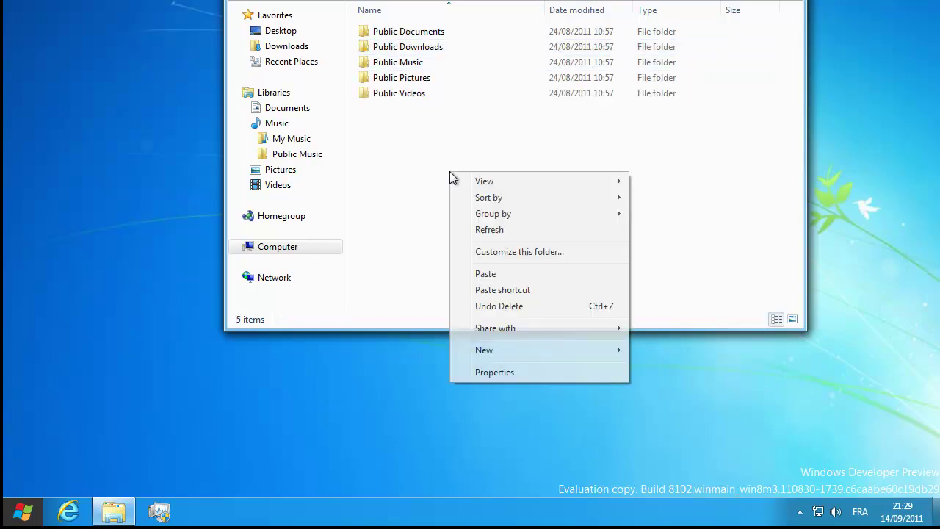
{"action": "left_click", "coordinate": [483, 274]}
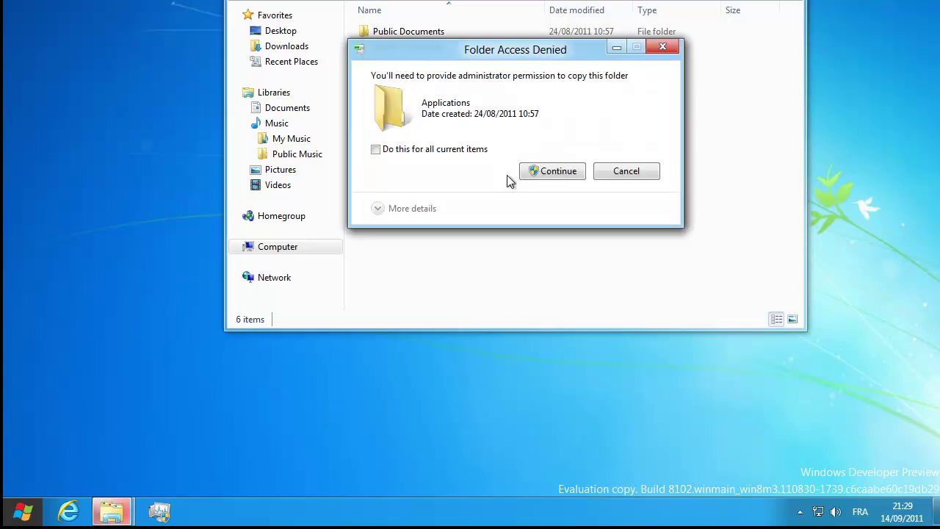
{"action": "left_click", "coordinate": [551, 172]}
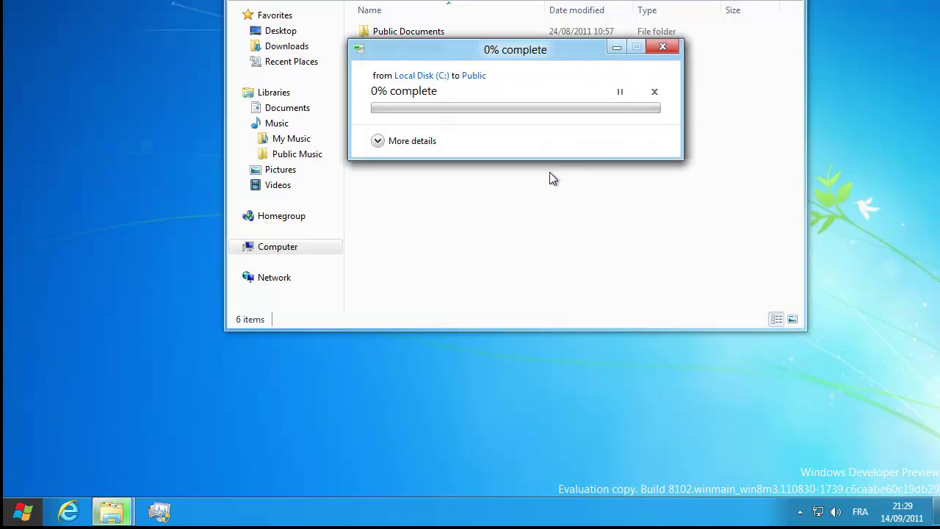
- Expand the copy progress details, then pause and resume the transfer twice
{"action": "left_click", "coordinate": [386, 145]}
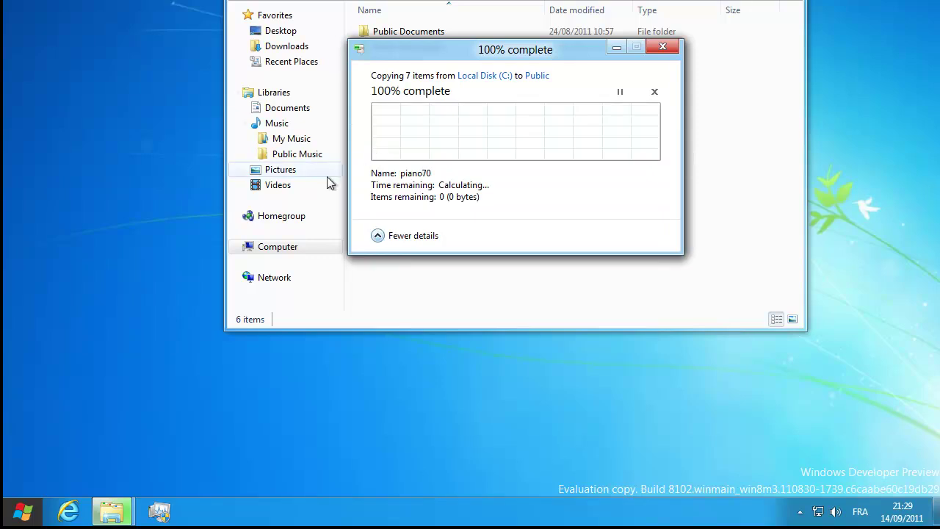
{"action": "left_click", "coordinate": [620, 94]}
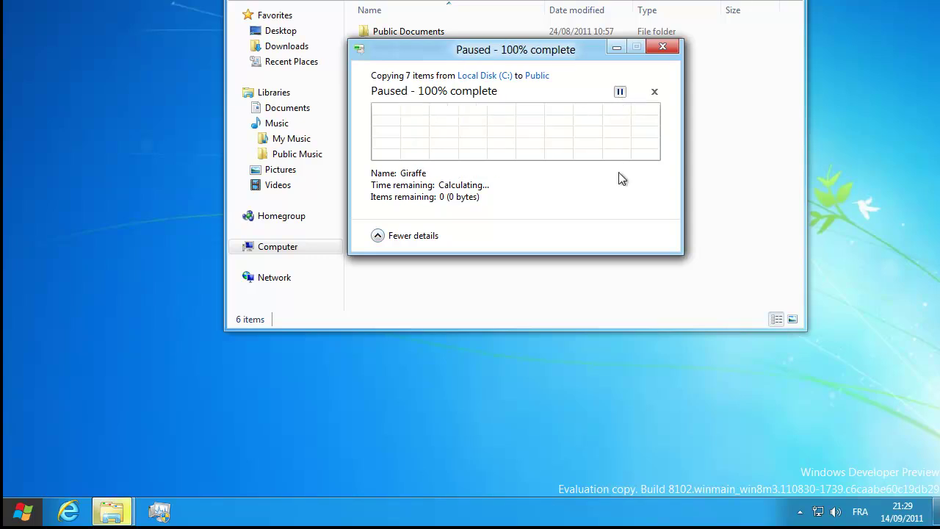
{"action": "left_click", "coordinate": [621, 96]}
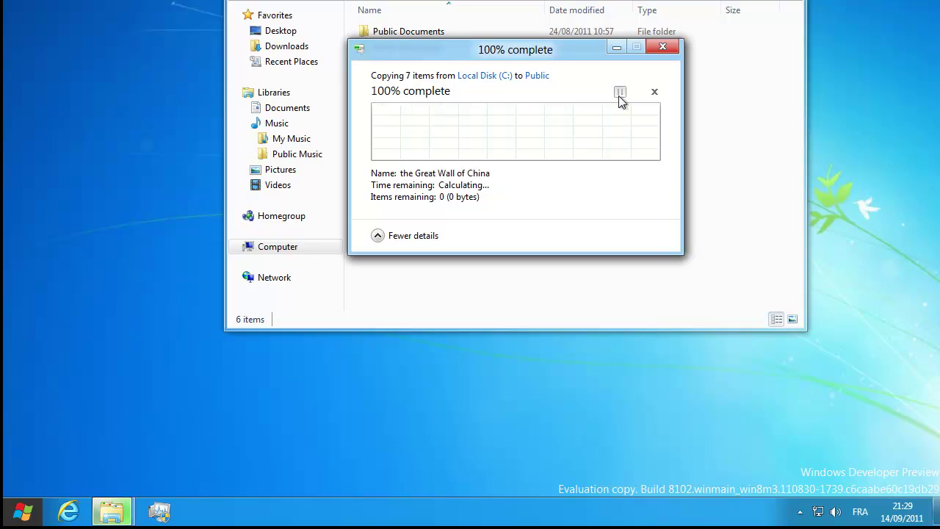
{"action": "left_click", "coordinate": [621, 95]}
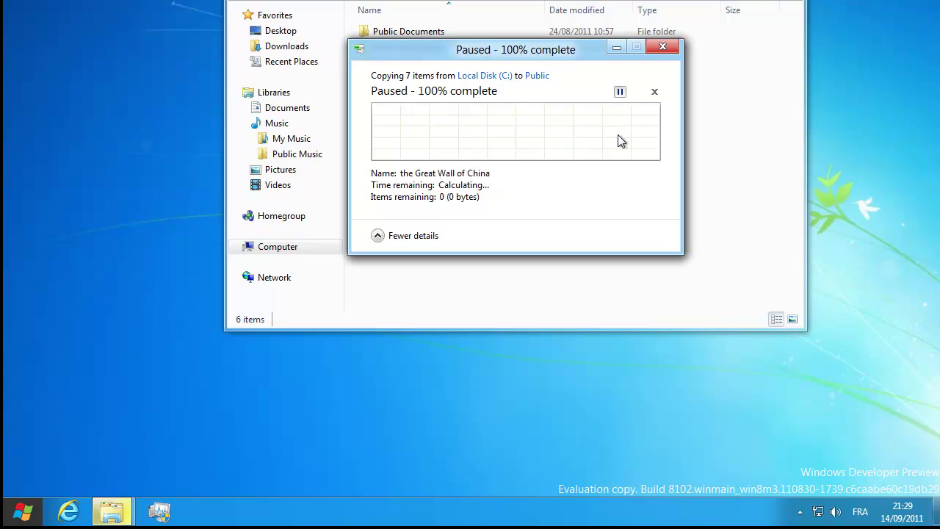
{"action": "left_click", "coordinate": [619, 94]}
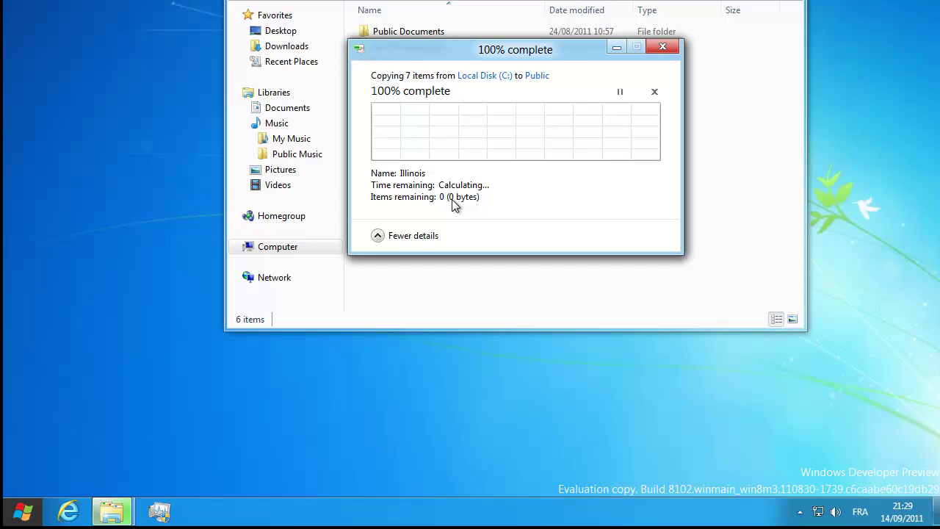
{"action": "left_click_drag", "start_coordinate": [465, 65], "coordinate": [402, 148]}
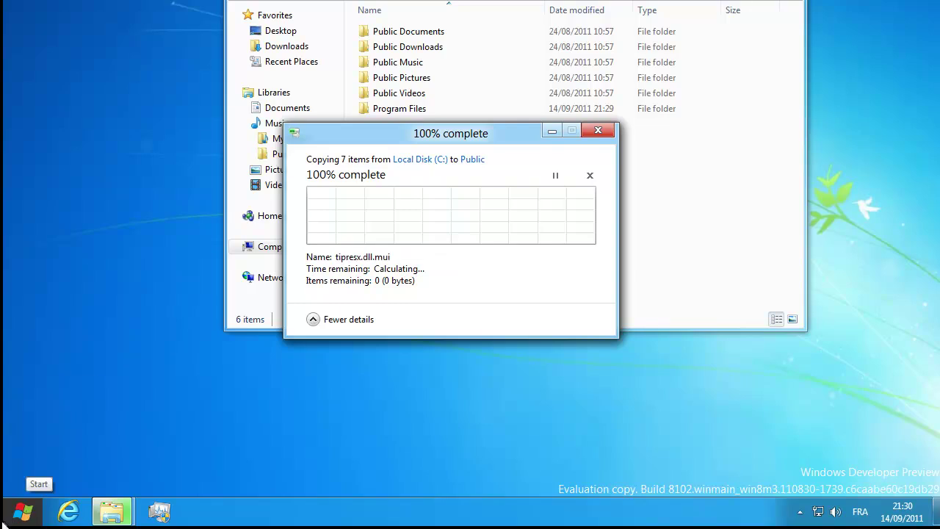
- Open the Settings charm during the copy, and skip the files whose names already exist in the Public folder
{"action": "mouse_move", "coordinate": [12, 511]}
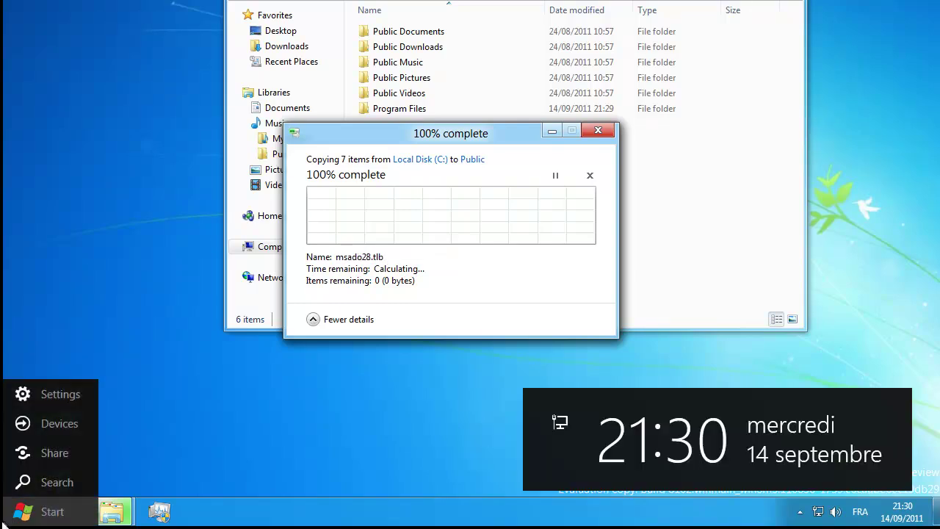
{"action": "left_click", "coordinate": [47, 394]}
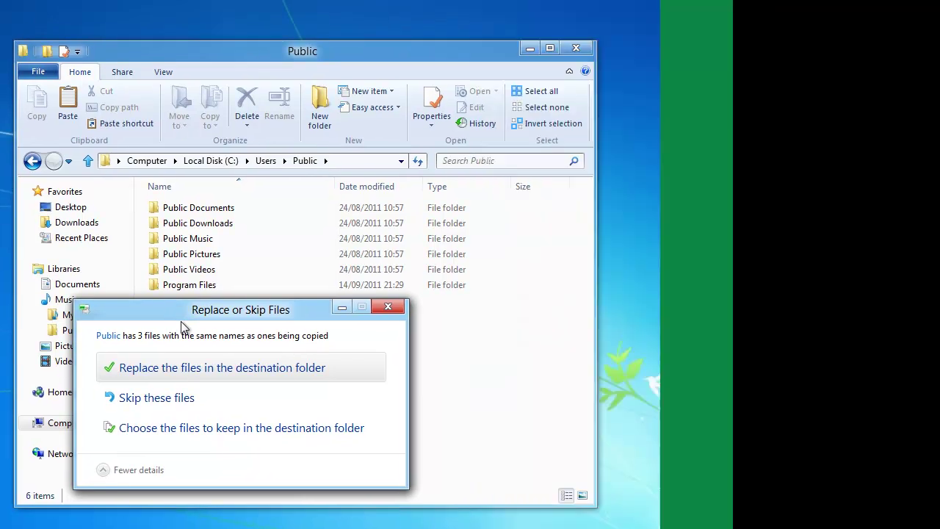
{"action": "left_click", "coordinate": [219, 289]}
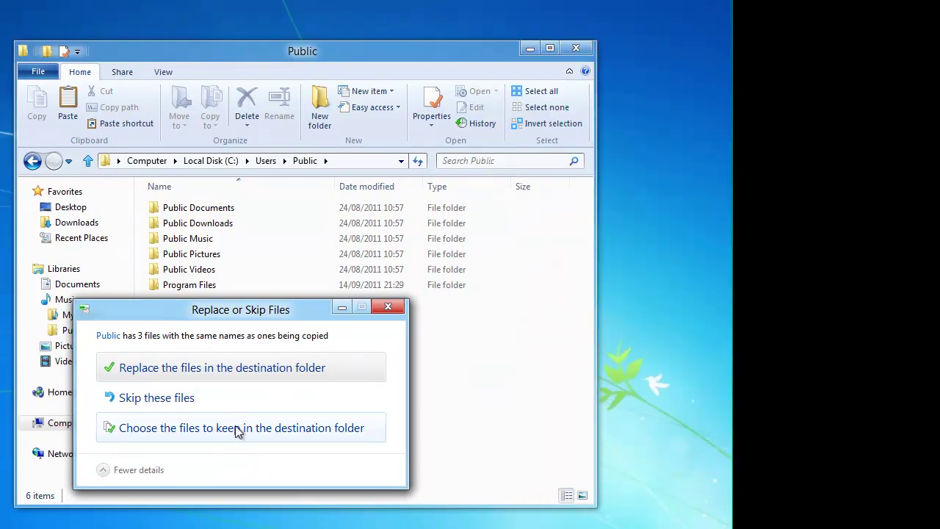
{"action": "left_click", "coordinate": [140, 400]}
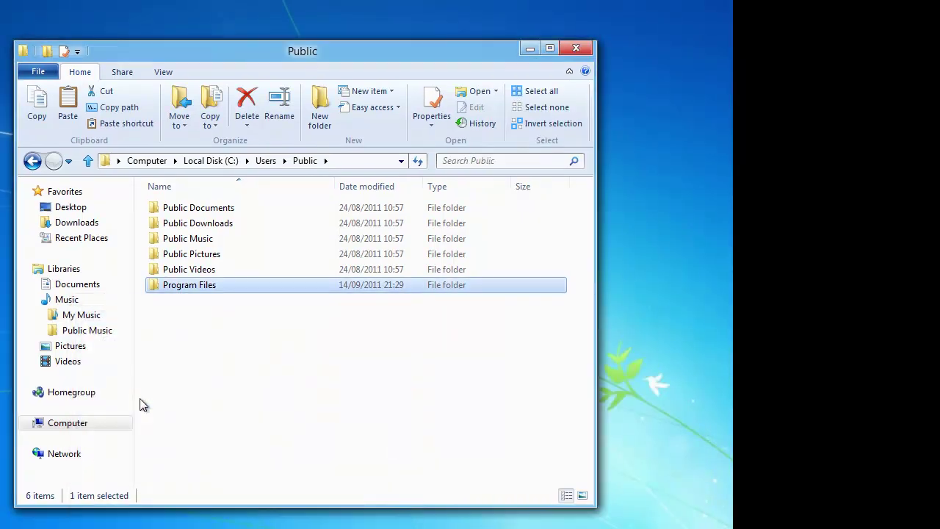
- Check the size and contents of the copied Program Files folder in its Properties, and close them
{"action": "right_click", "coordinate": [185, 285]}
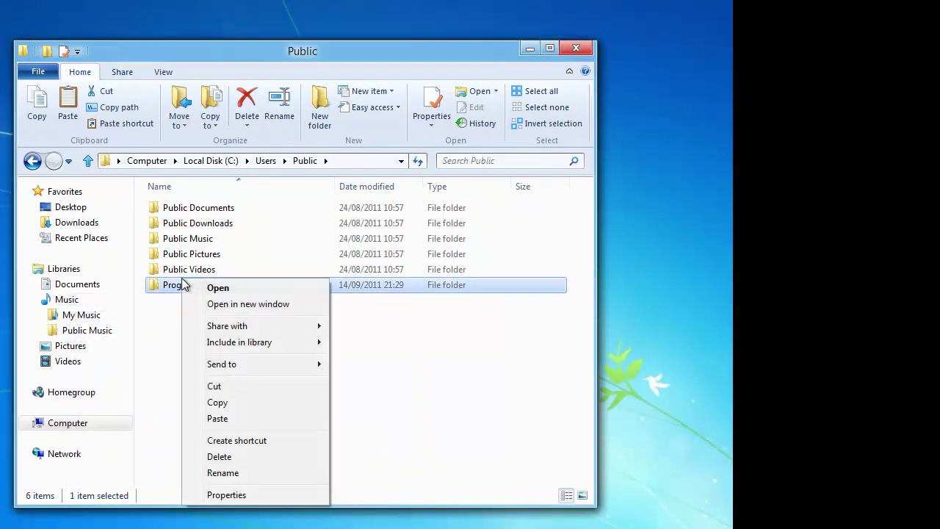
{"action": "left_click", "coordinate": [222, 494]}
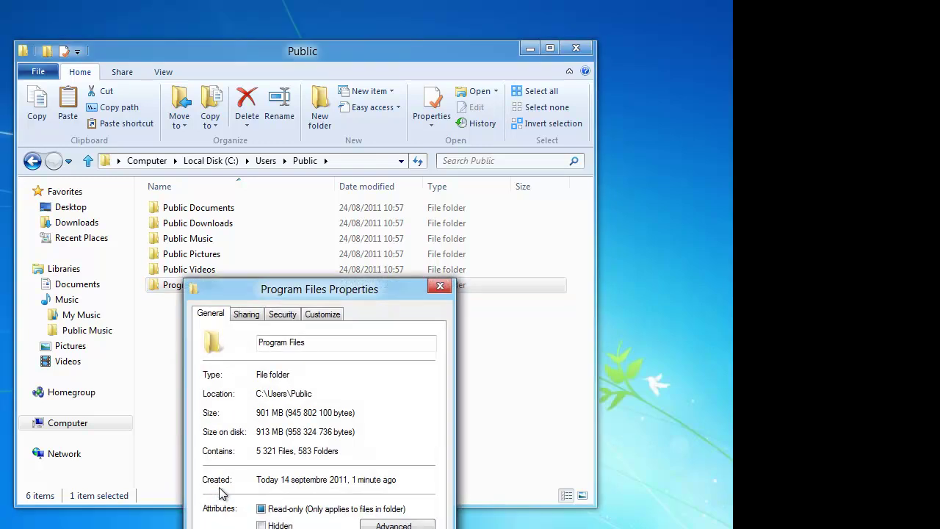
{"action": "left_click", "coordinate": [439, 288]}
{"action": "right_click", "coordinate": [176, 293]}
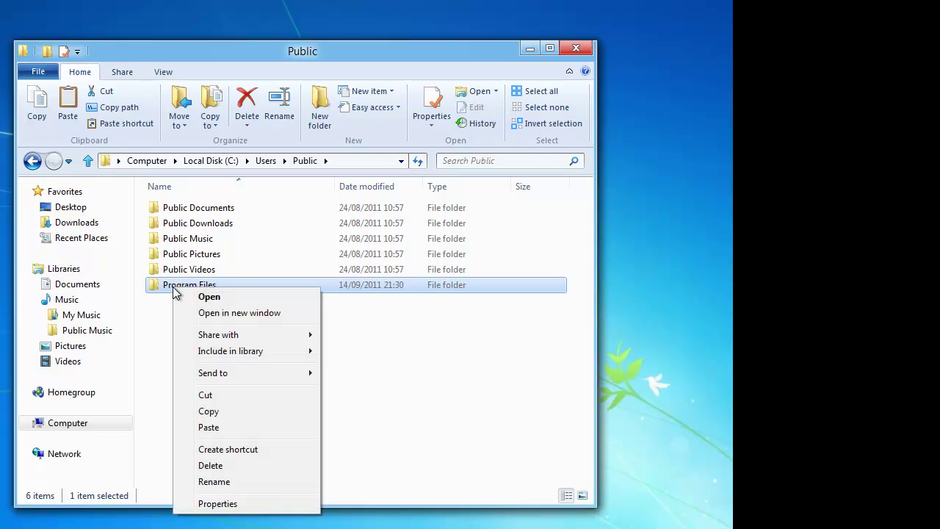
{"action": "left_click", "coordinate": [224, 503]}
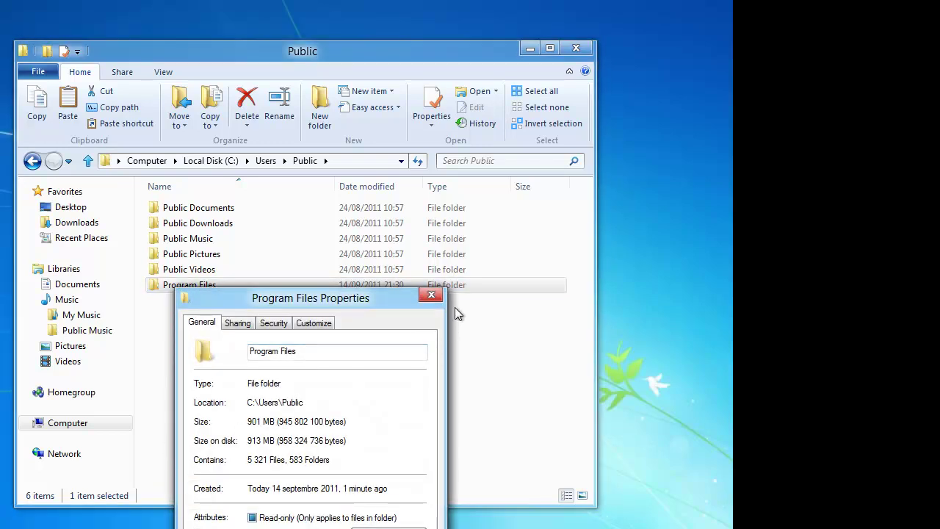
{"action": "left_click", "coordinate": [431, 296]}
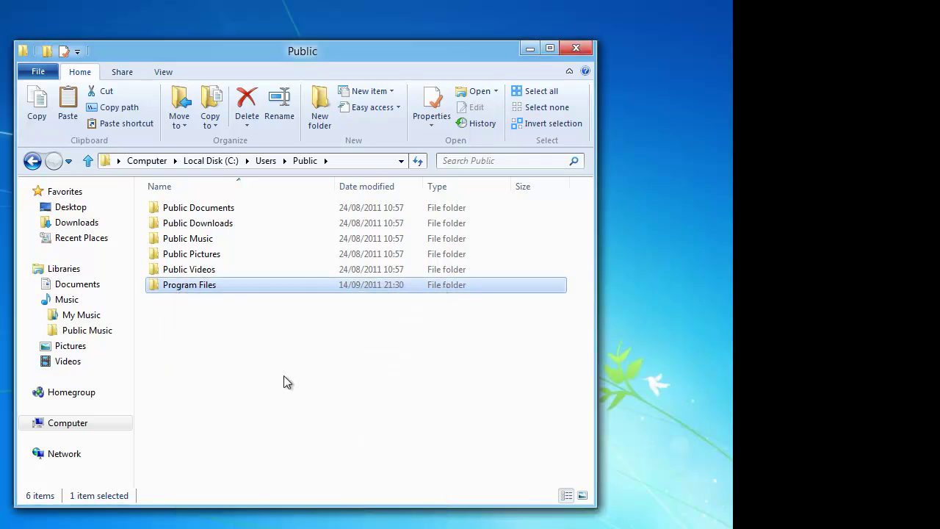
- Delete the copied Program Files folder from C:\Users\Public and close the Explorer window
{"action": "key", "text": "Delete"}
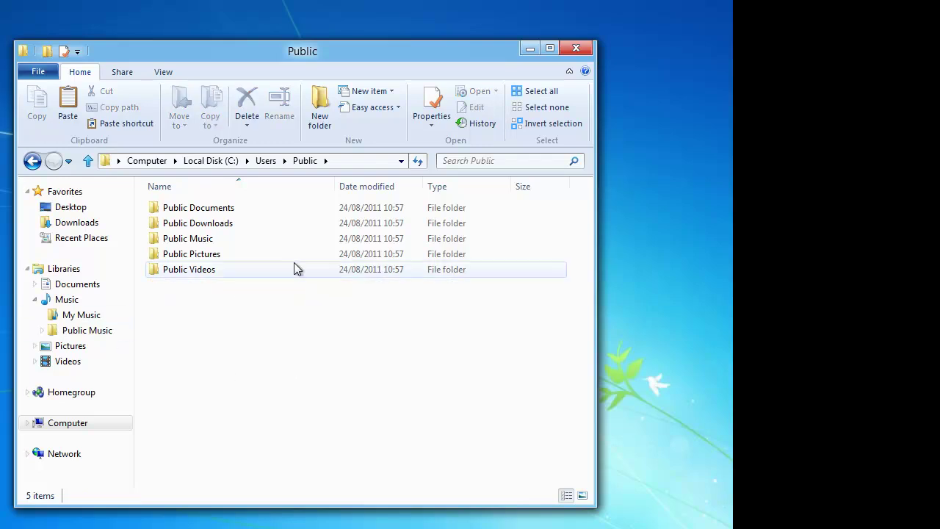
{"action": "left_click", "coordinate": [576, 47]}
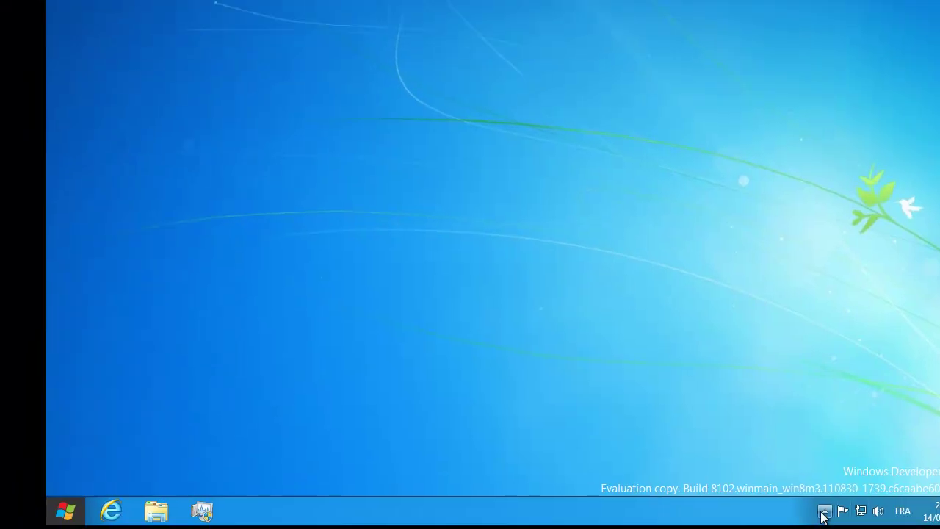
- View the hidden notification area icons, and open Task Manager from the Start screen in an enlarged window
{"action": "left_click", "coordinate": [823, 512]}
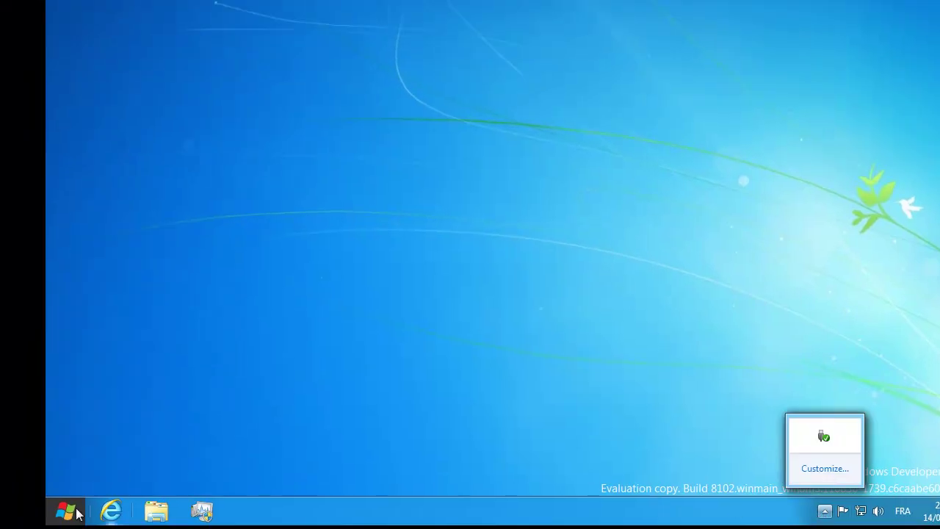
{"action": "left_click", "coordinate": [48, 518]}
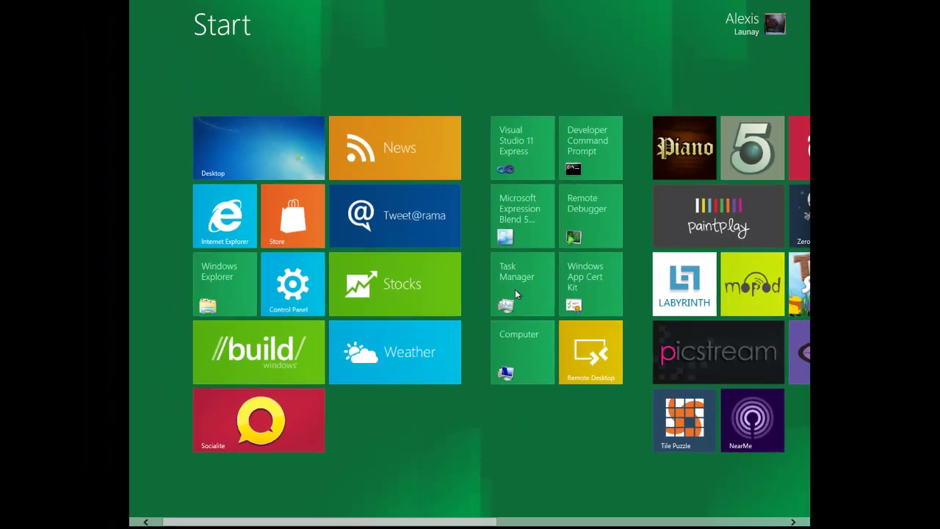
{"action": "left_click", "coordinate": [576, 206]}
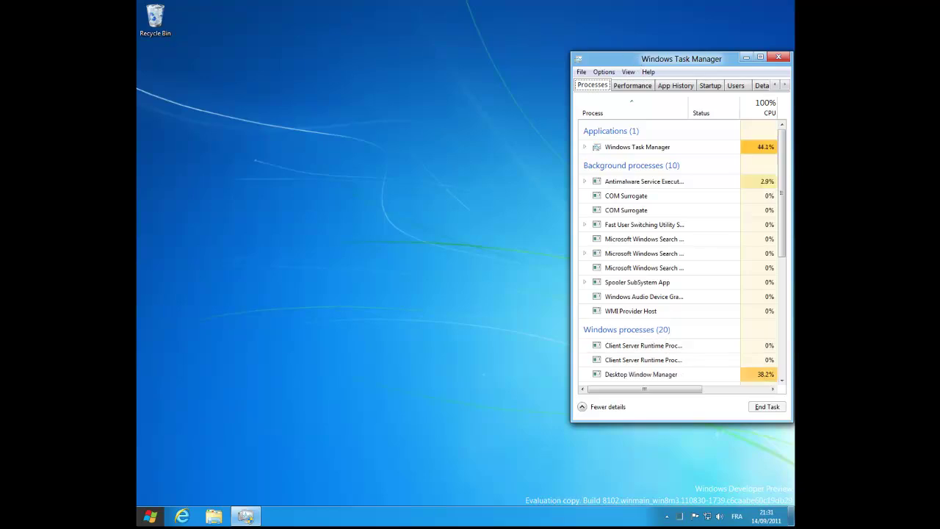
{"action": "left_click_drag", "start_coordinate": [562, 217], "coordinate": [735, 266]}
- Examine Task Manager's Performance, Processes, App History, Startup, Users, Details and Services views, and close it
{"action": "left_click", "coordinate": [405, 93]}
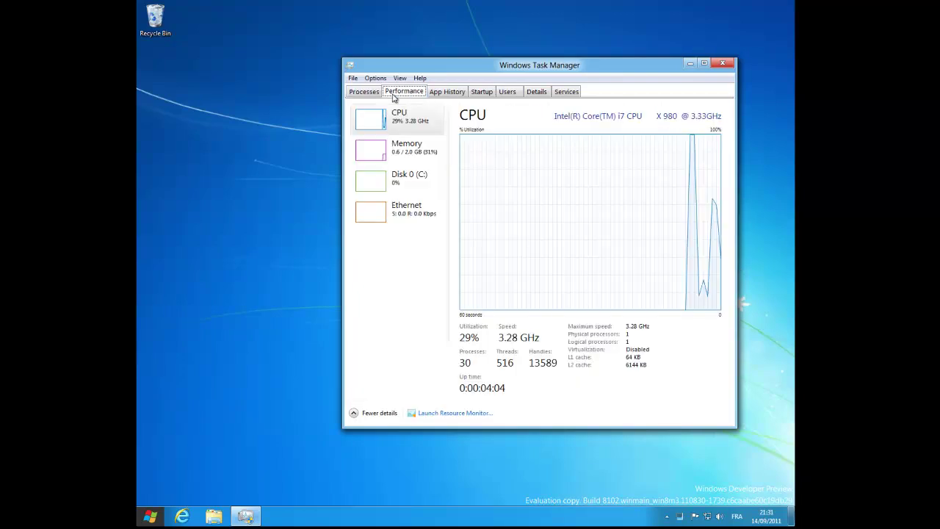
{"action": "left_click", "coordinate": [371, 92]}
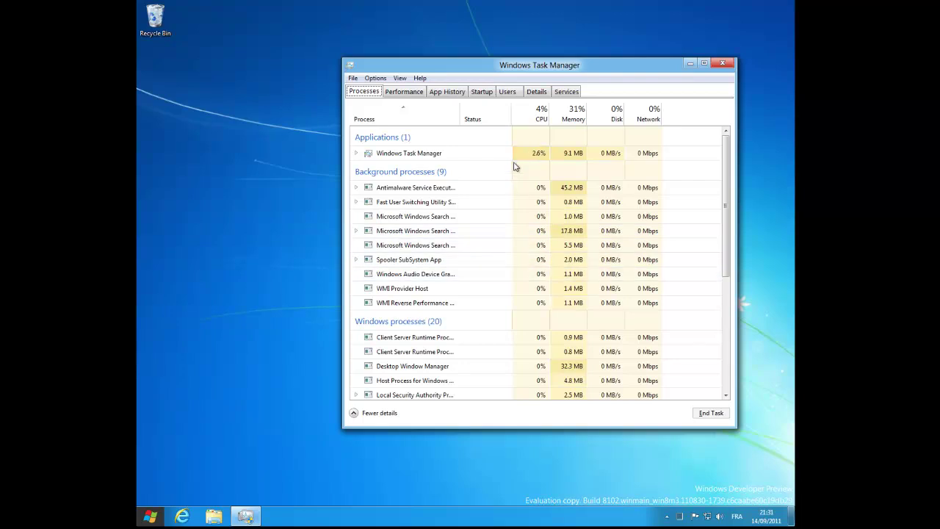
{"action": "left_click", "coordinate": [390, 94]}
{"action": "left_click", "coordinate": [444, 93]}
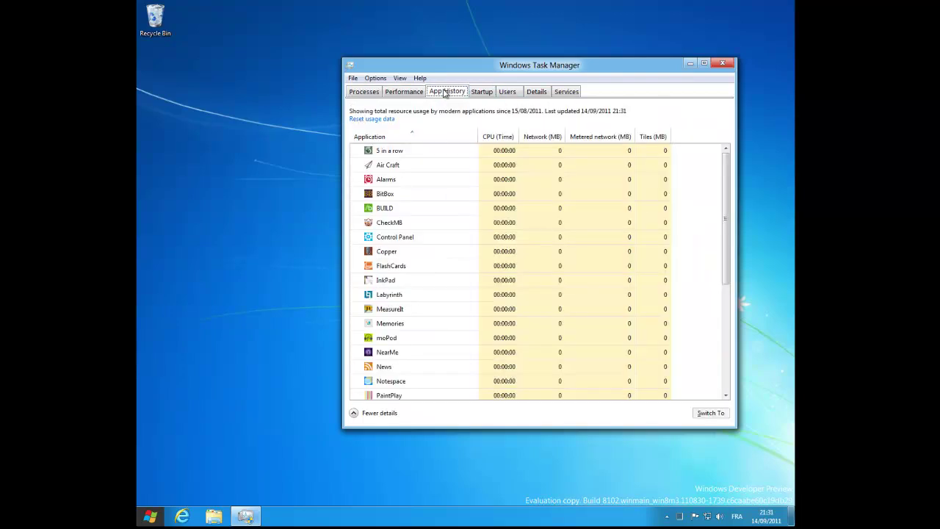
{"action": "left_click", "coordinate": [483, 92]}
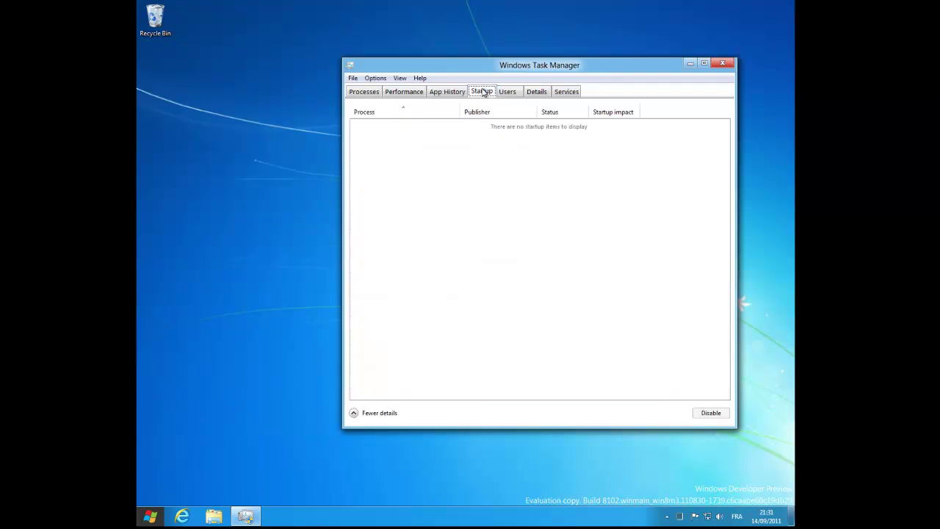
{"action": "left_click", "coordinate": [509, 93]}
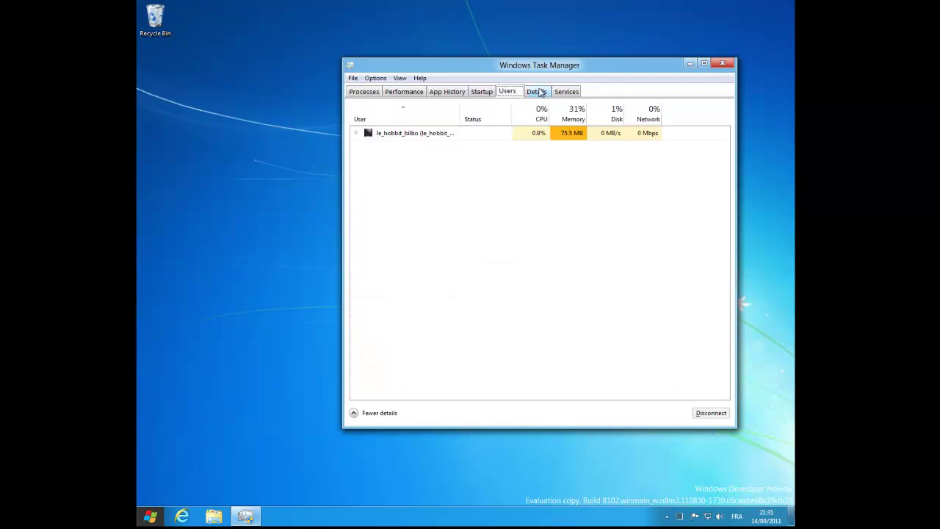
{"action": "left_click", "coordinate": [540, 92]}
{"action": "left_click", "coordinate": [568, 93]}
{"action": "left_click", "coordinate": [364, 92]}
{"action": "left_click", "coordinate": [414, 92]}
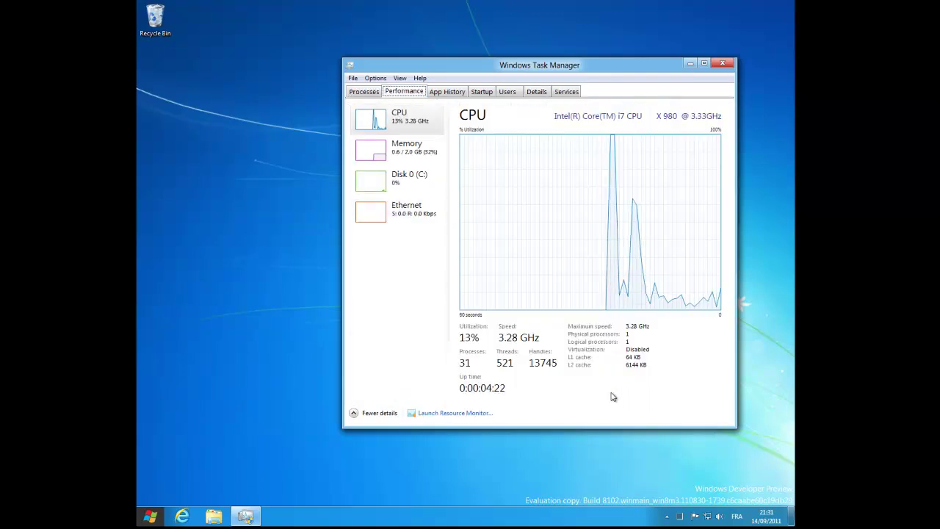
{"action": "left_click", "coordinate": [723, 63]}
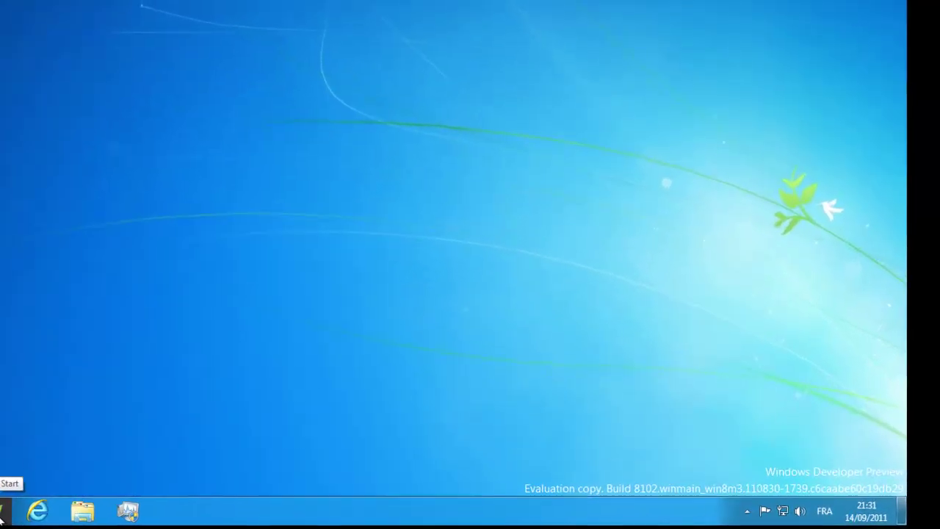
- Open the Start screen and return to the desktop
{"action": "left_click", "coordinate": [91, 516]}
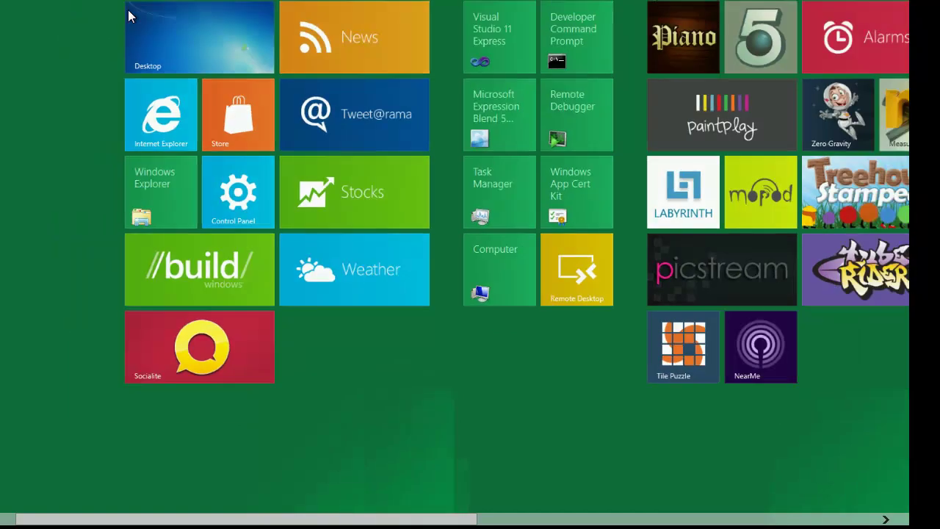
{"action": "left_click", "coordinate": [126, 11]}
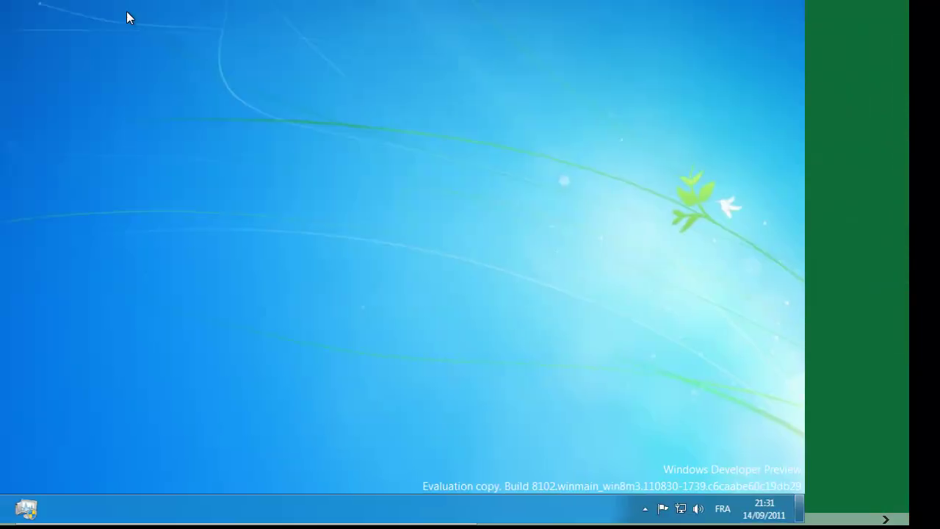